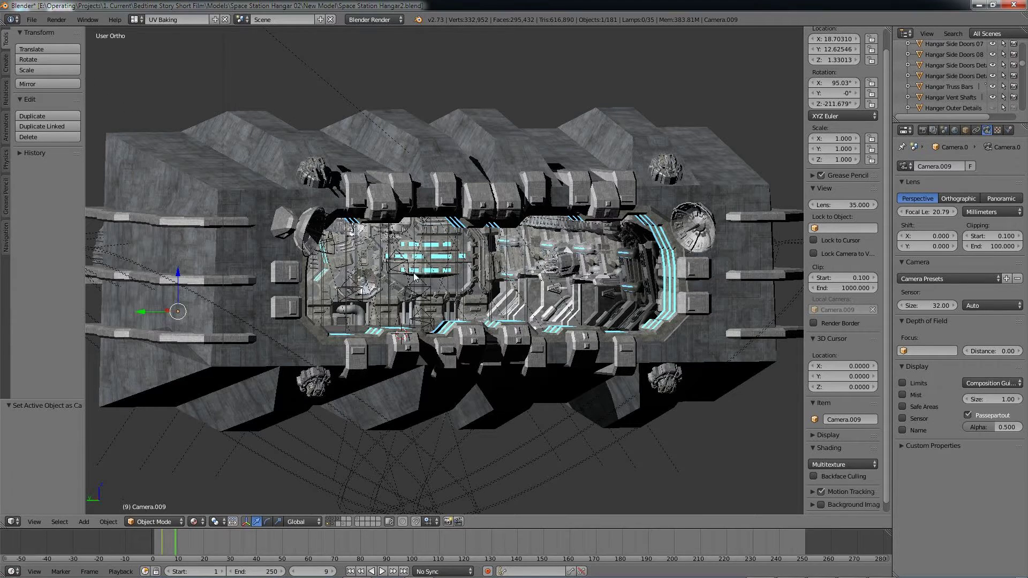
Orbit and zoom around the hangar interior, then view it through Camera.009.
middle_drag(417, 275, 478, 269)
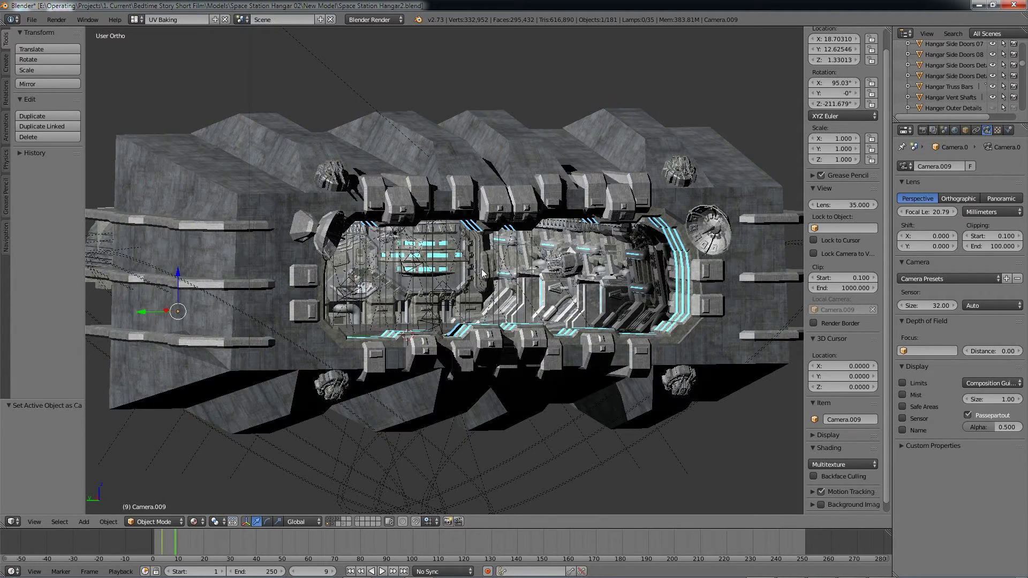
middle_drag(477, 274, 476, 276)
scroll(407, 301, up, 4)
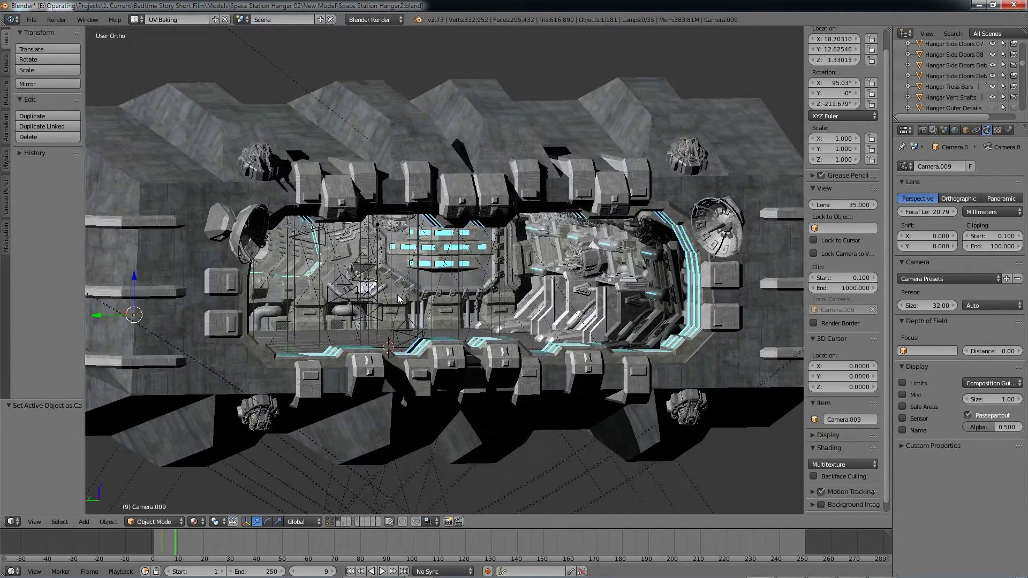
mouse_move(431, 302)
middle_down()
mouse_move(424, 294)
mouse_move(439, 304)
middle_up()
key(KP_0)
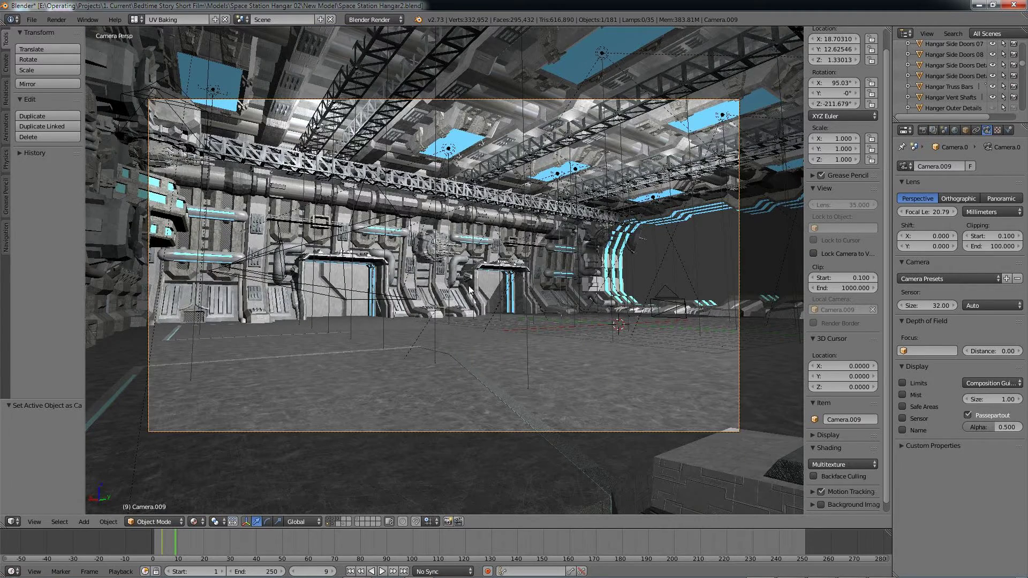
Open the renders in Windows Photo Viewer and step through the robot stills to the final hangar image.
mouse_move(417, 575)
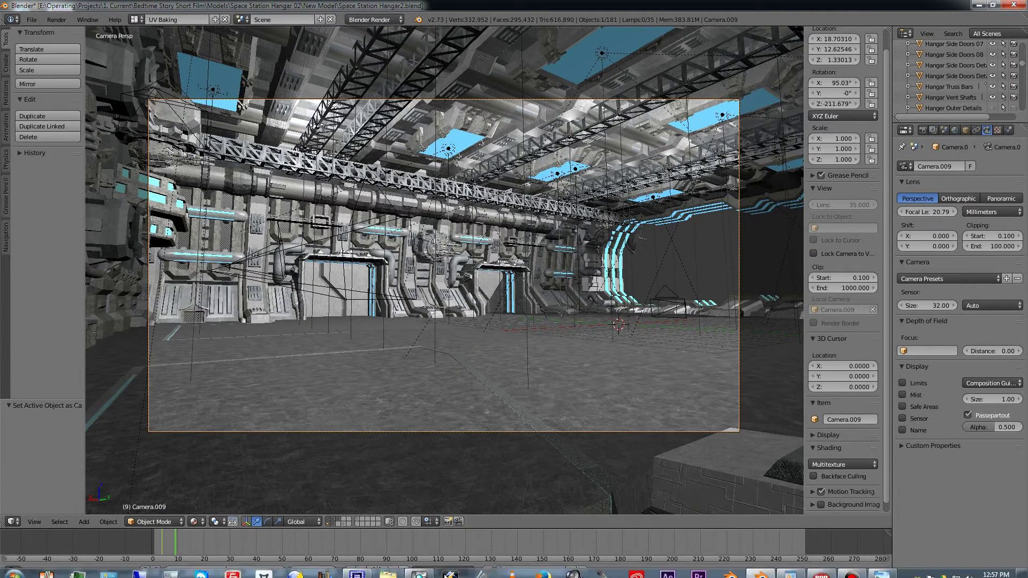
click(882, 567)
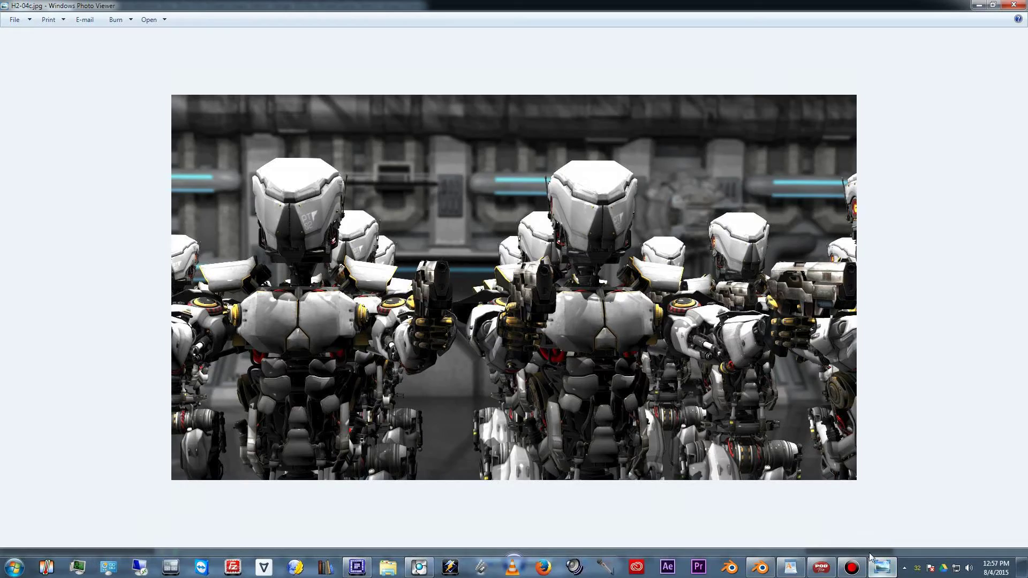
click(549, 563)
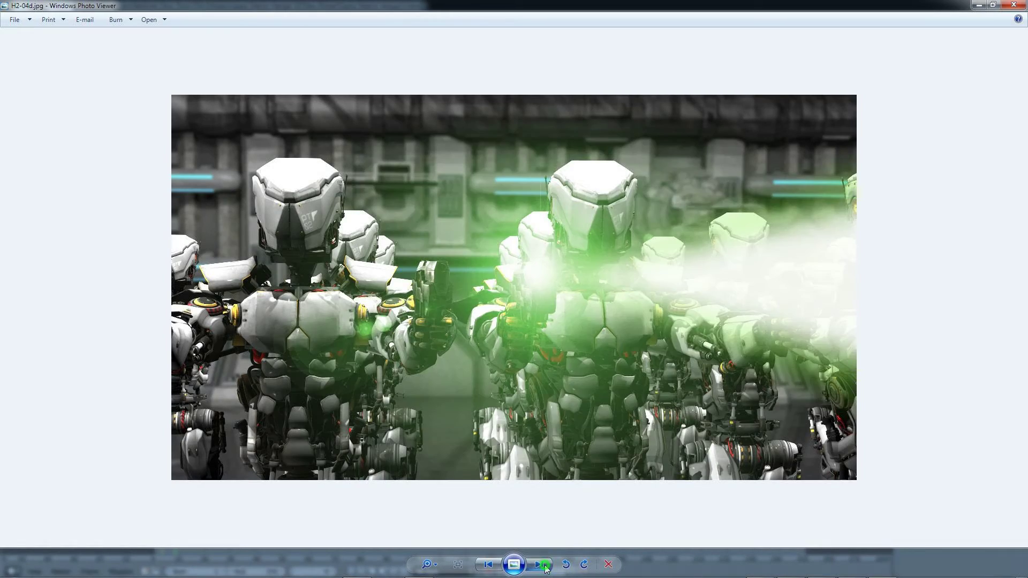
click(546, 567)
click(546, 567)
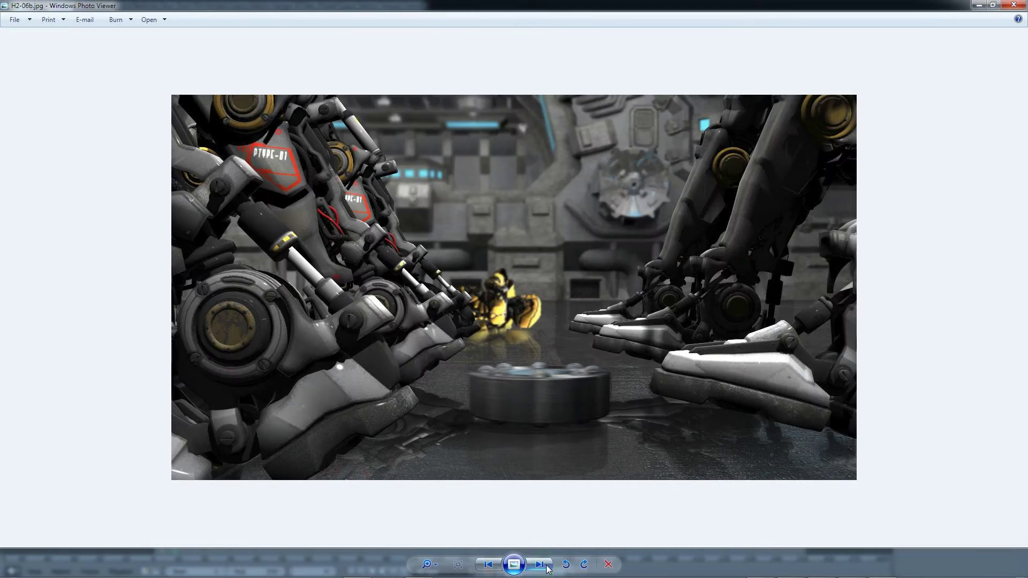
click(548, 568)
click(548, 569)
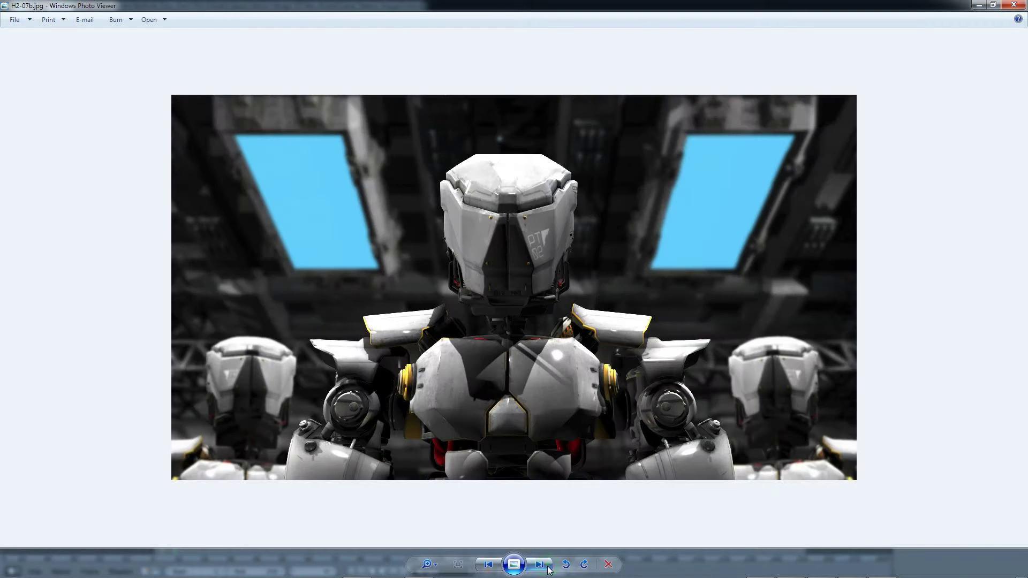
click(548, 569)
click(548, 568)
click(548, 568)
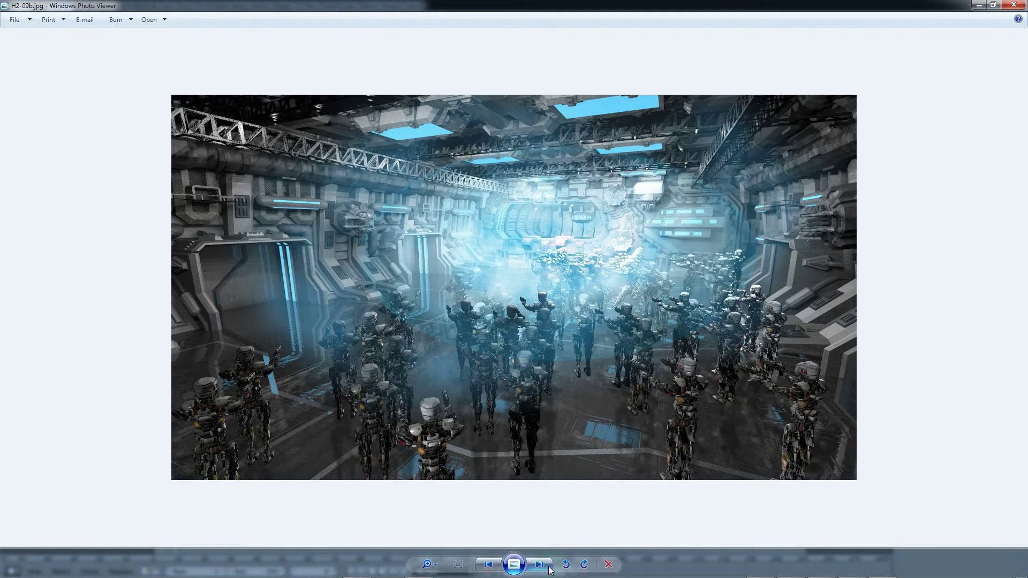
click(549, 569)
click(549, 570)
click(549, 570)
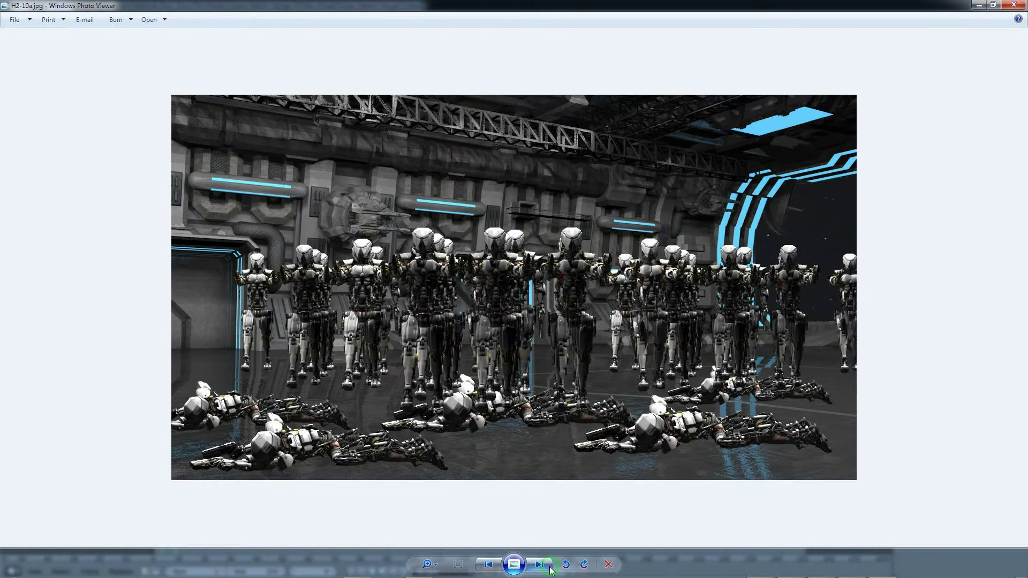
click(549, 569)
click(550, 569)
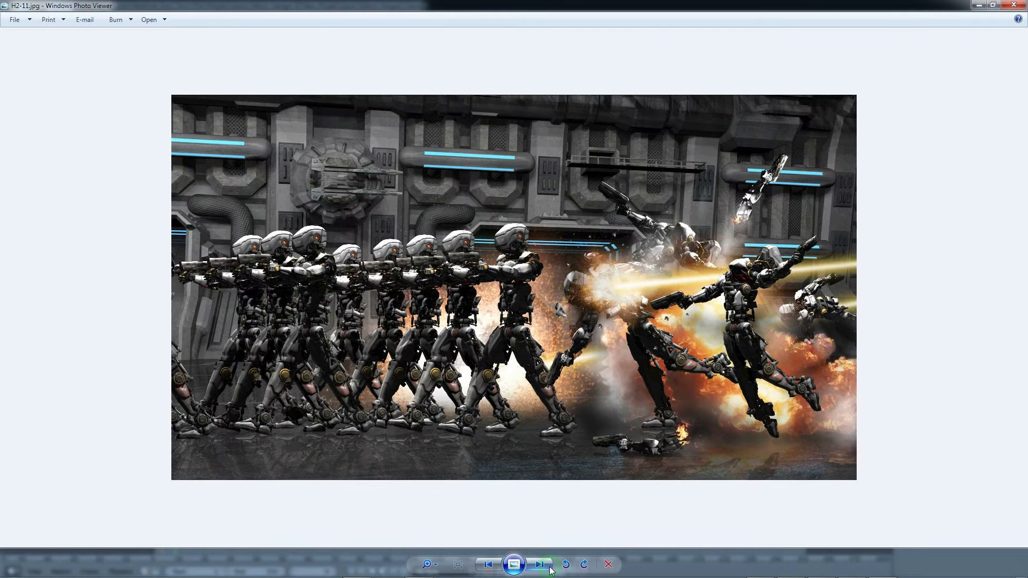
click(550, 569)
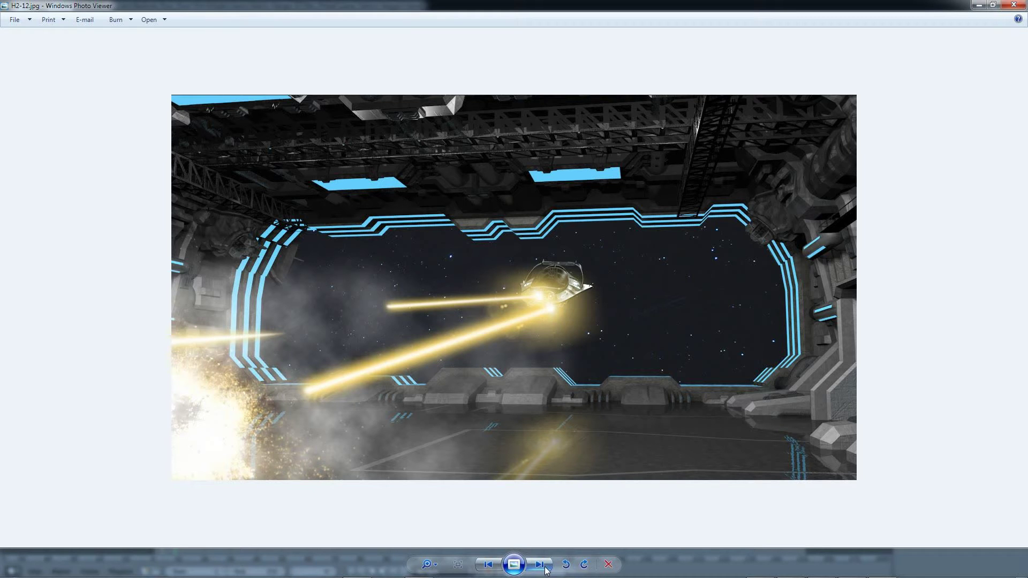
click(545, 569)
click(546, 569)
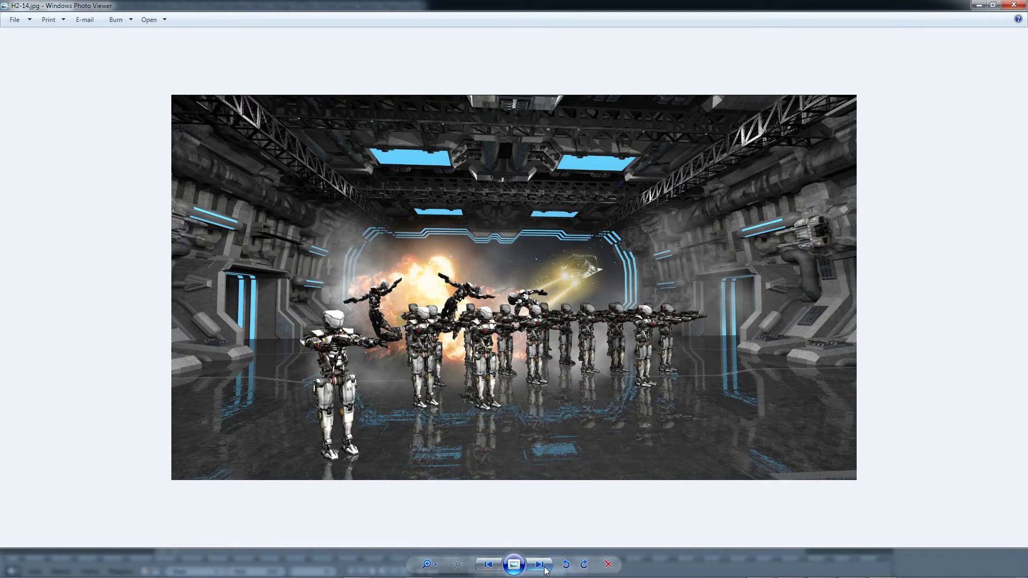
click(545, 569)
click(545, 568)
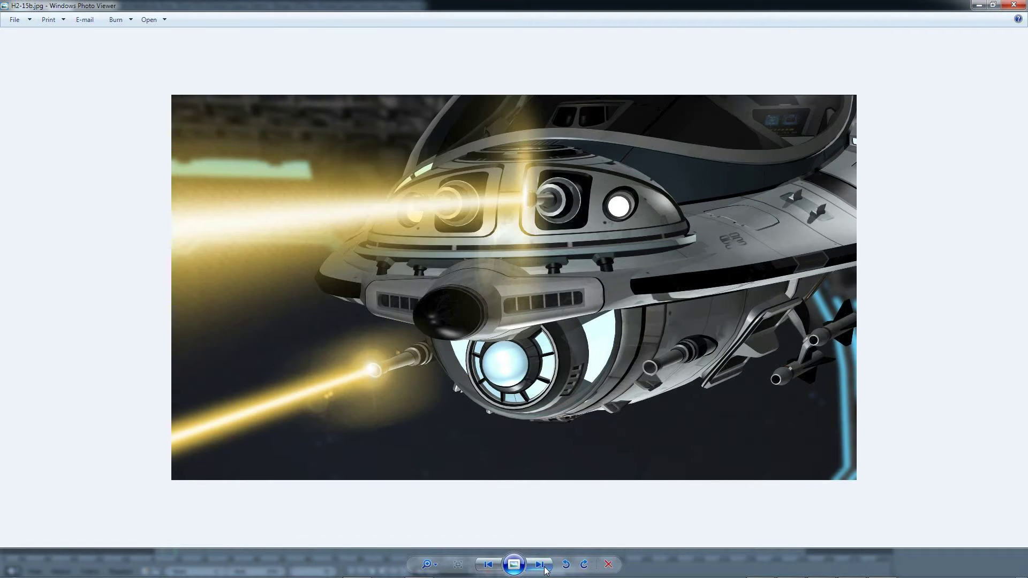
click(545, 568)
click(543, 567)
click(543, 567)
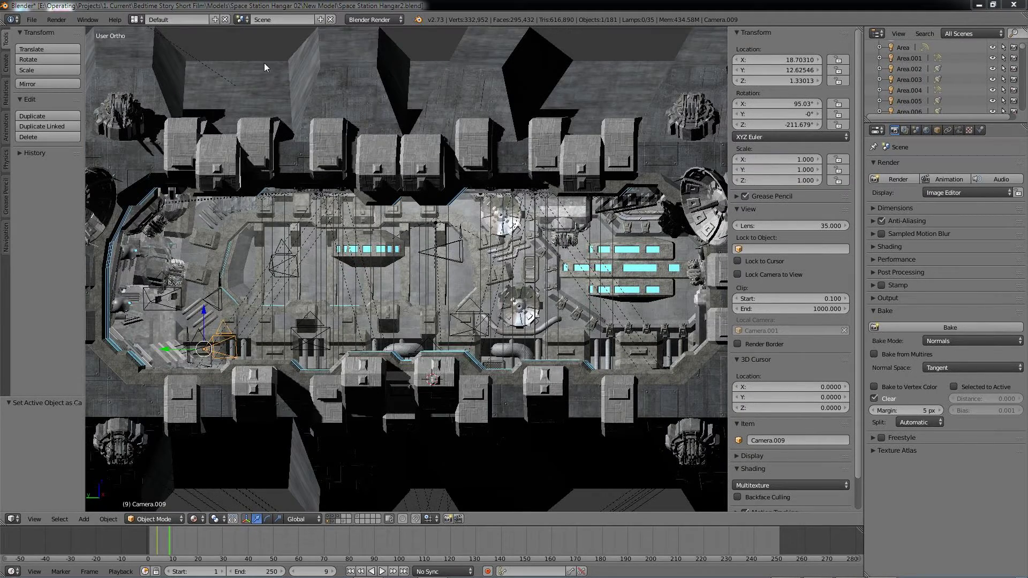
Add a new screen layout and name it UVBaking.
click(214, 19)
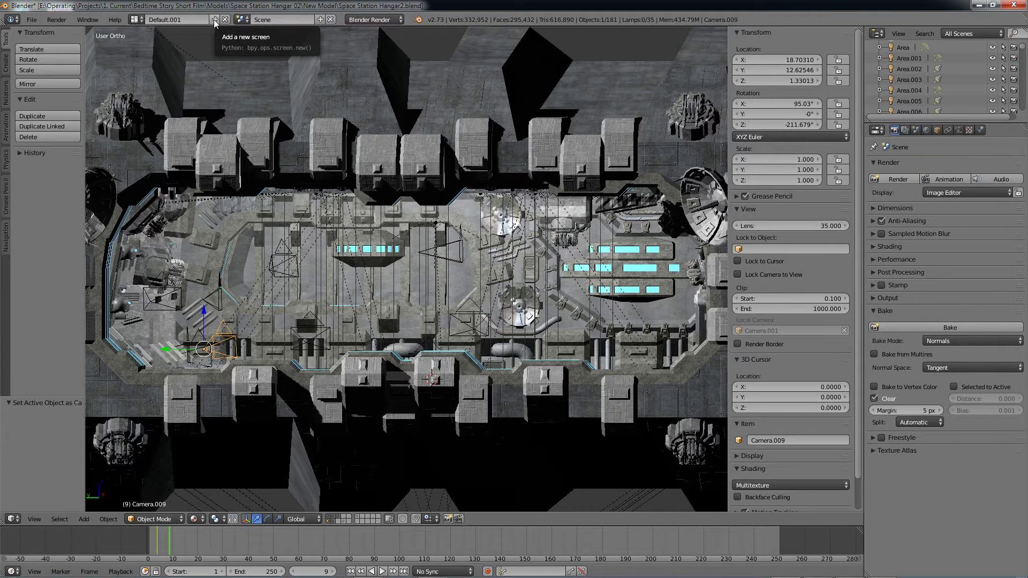
click(168, 20)
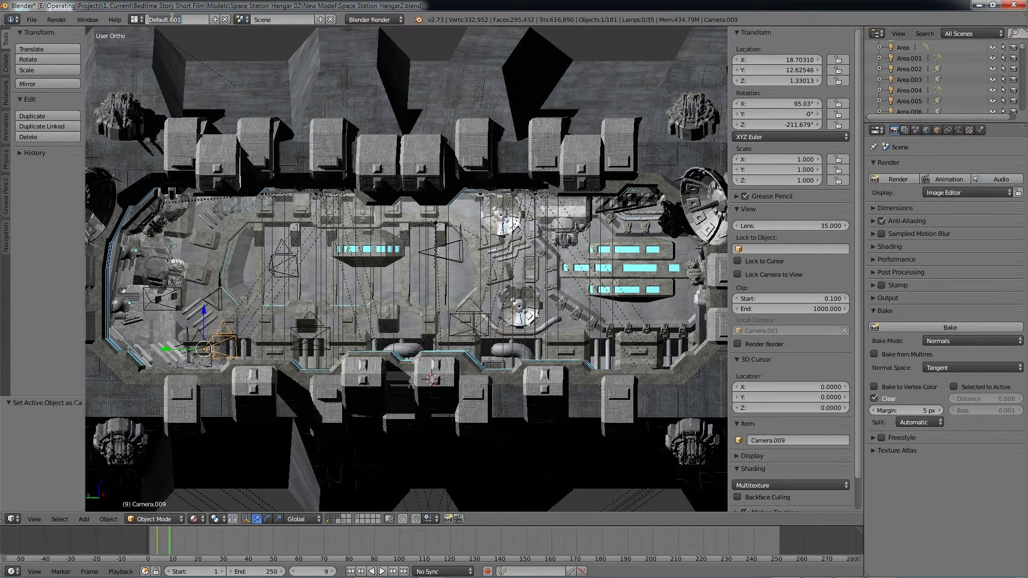
text(UVBaking)
key(Return)
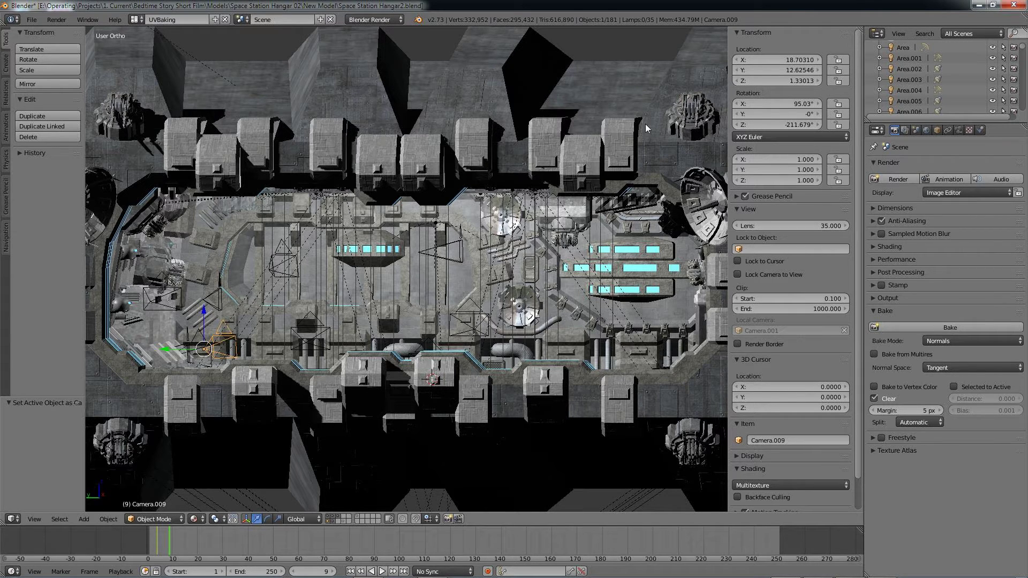
Split the 3D view in two and turn the right half into a UV/Image Editor.
right_click(496, 26)
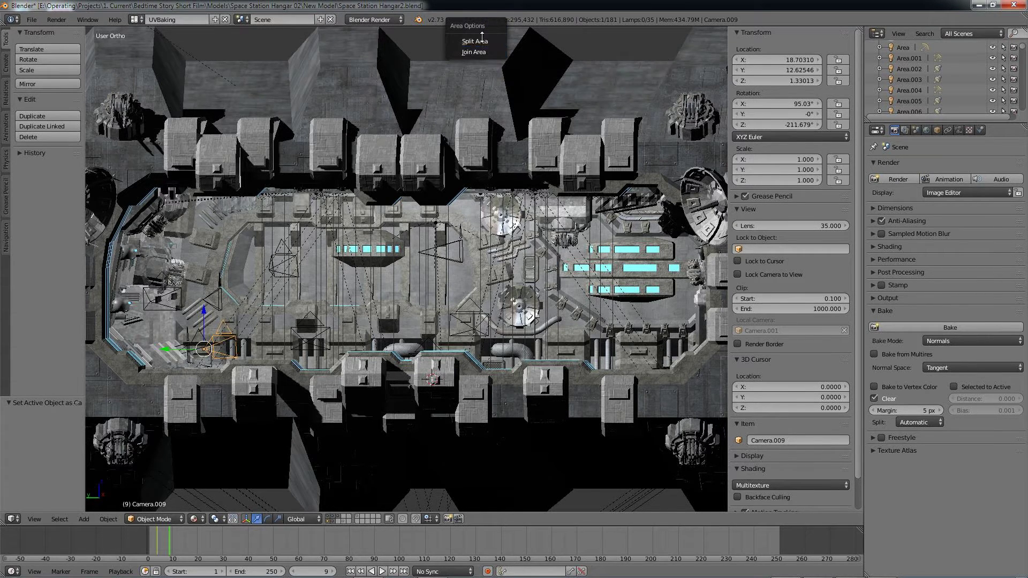
click(474, 42)
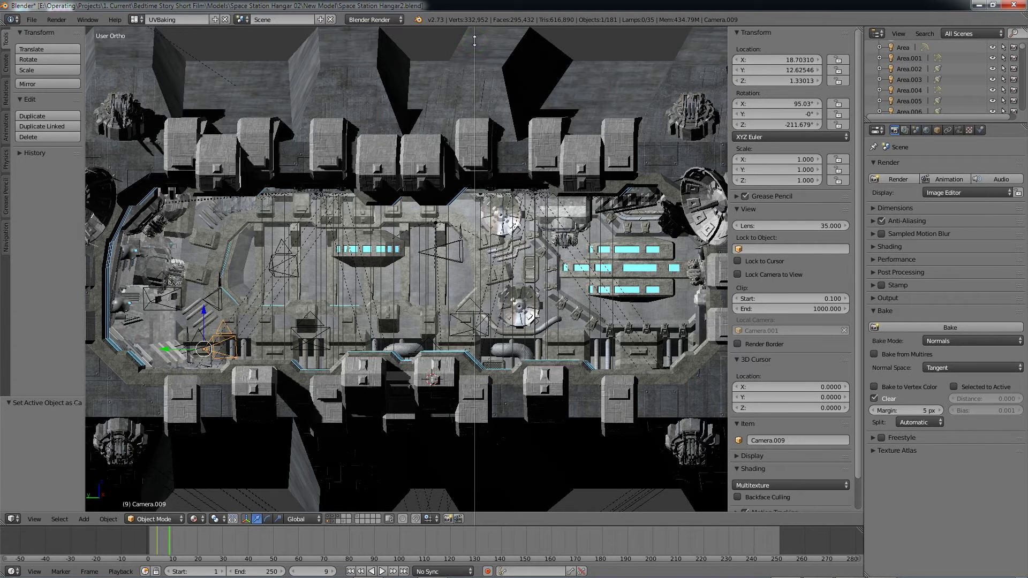
click(446, 53)
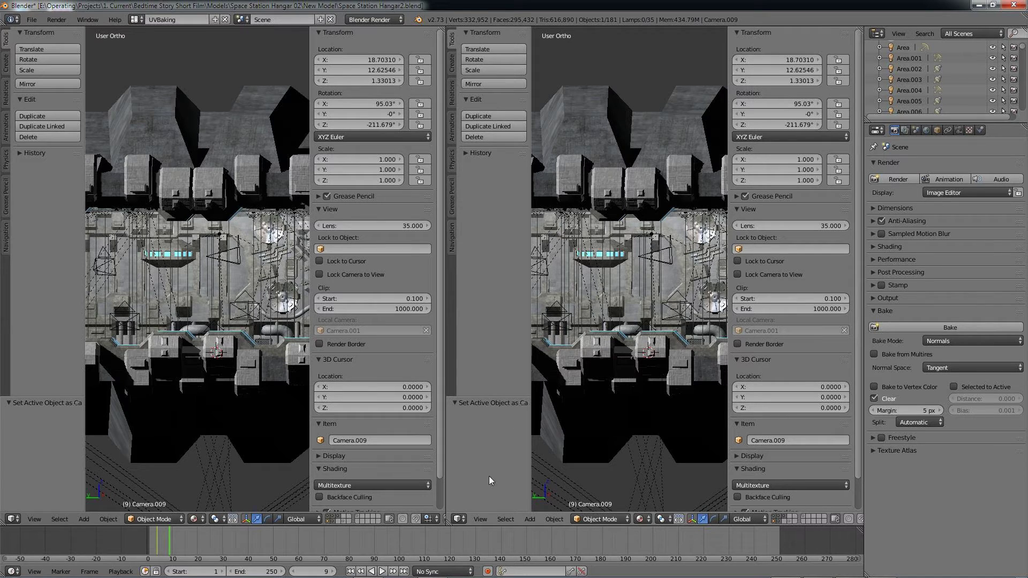
click(458, 519)
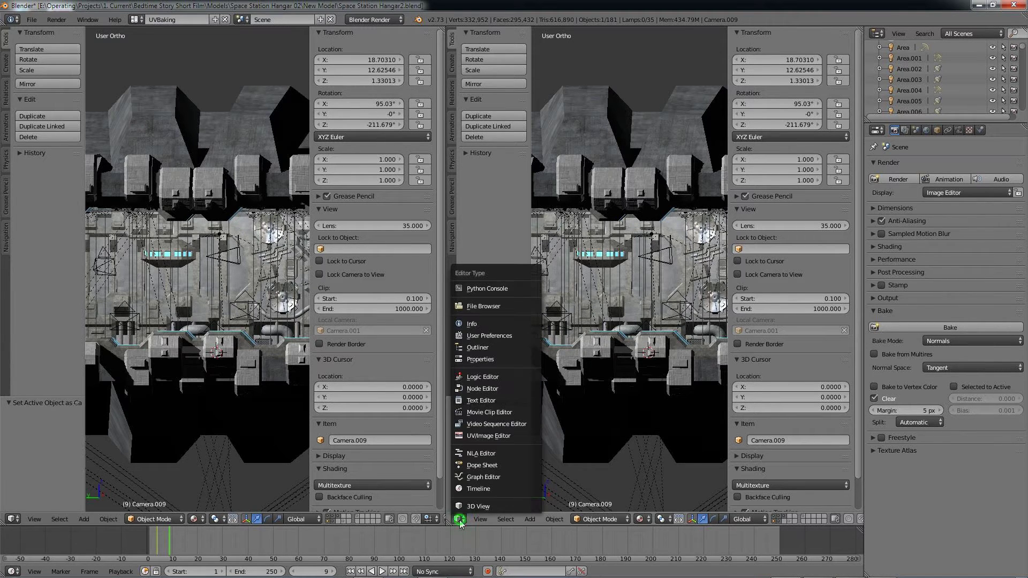
click(491, 436)
scroll(589, 239, down, 3)
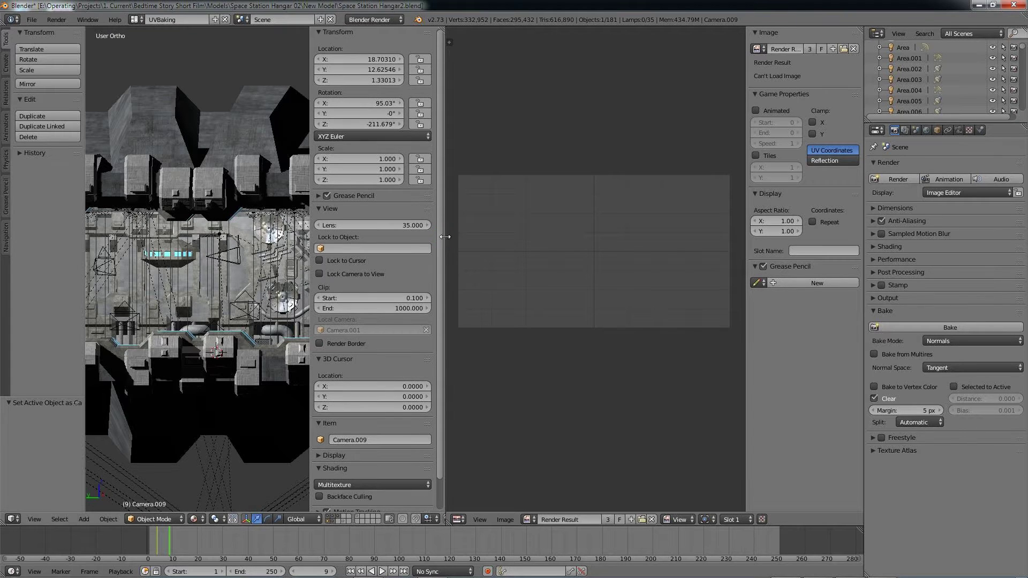
drag(445, 236, 543, 236)
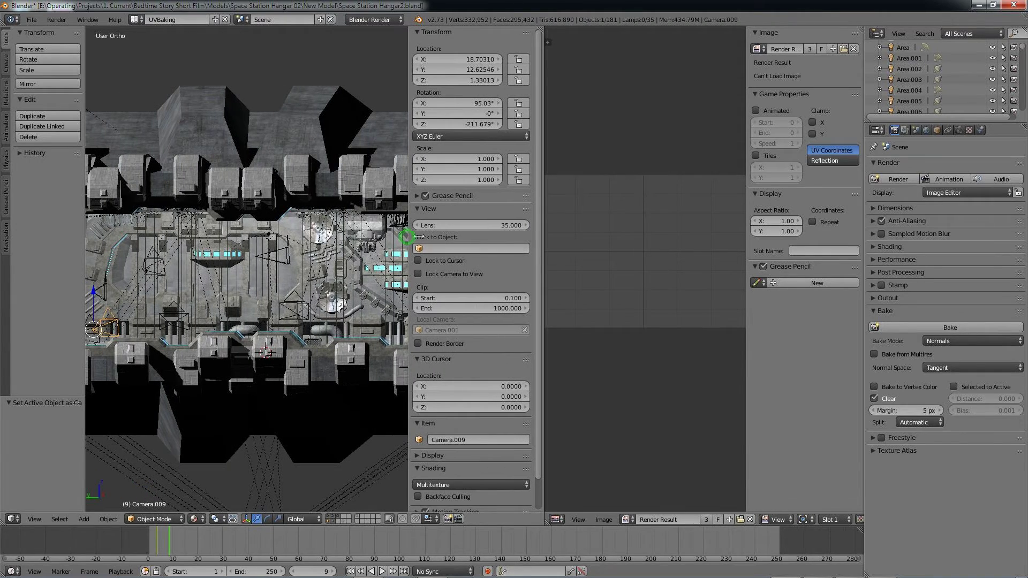
Widen the 3D viewport and switch to the scene camera view of the hangar.
drag(410, 236, 482, 236)
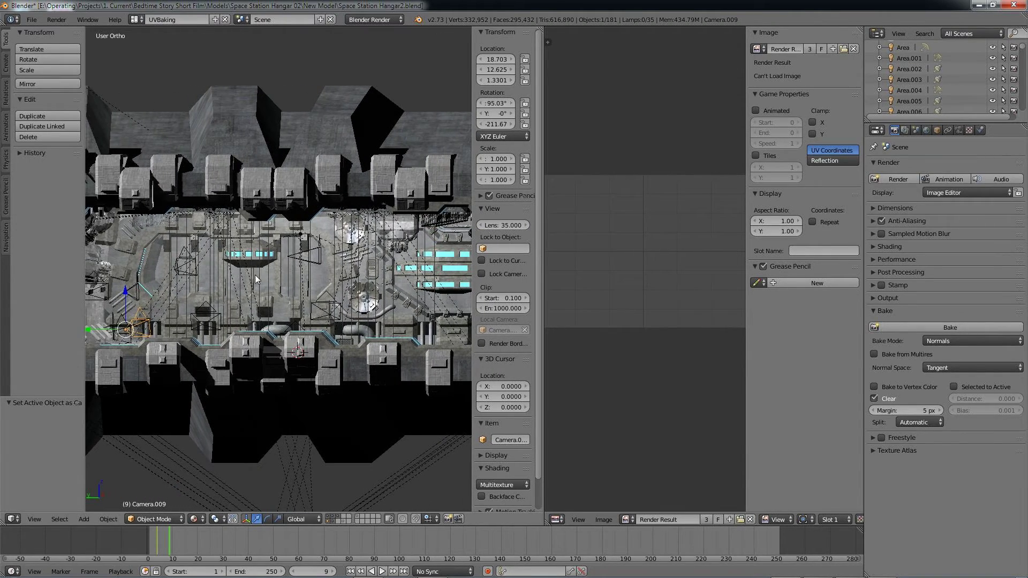
scroll(255, 275, up, 5)
scroll(255, 273, up, 4)
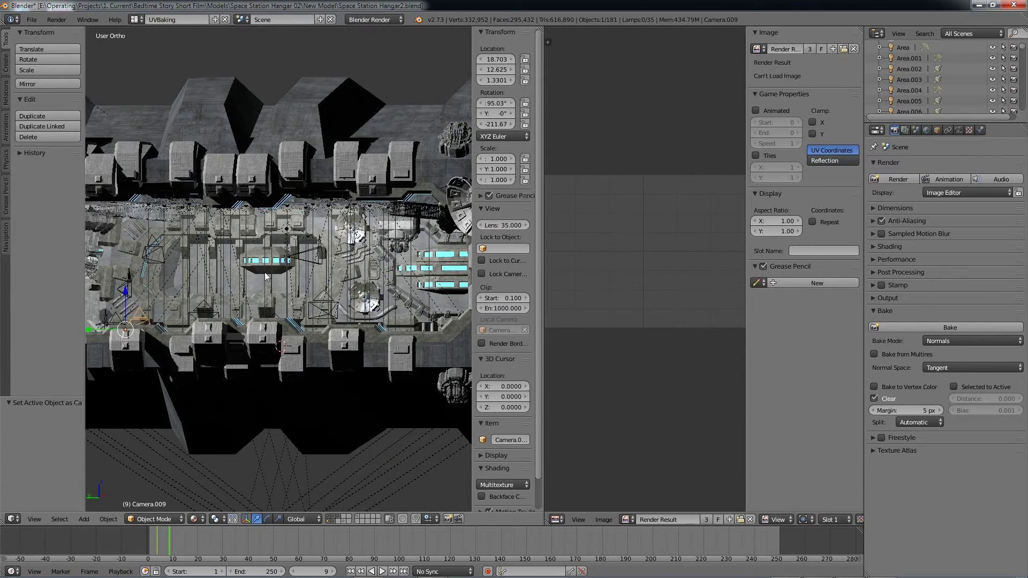
key(KP_0)
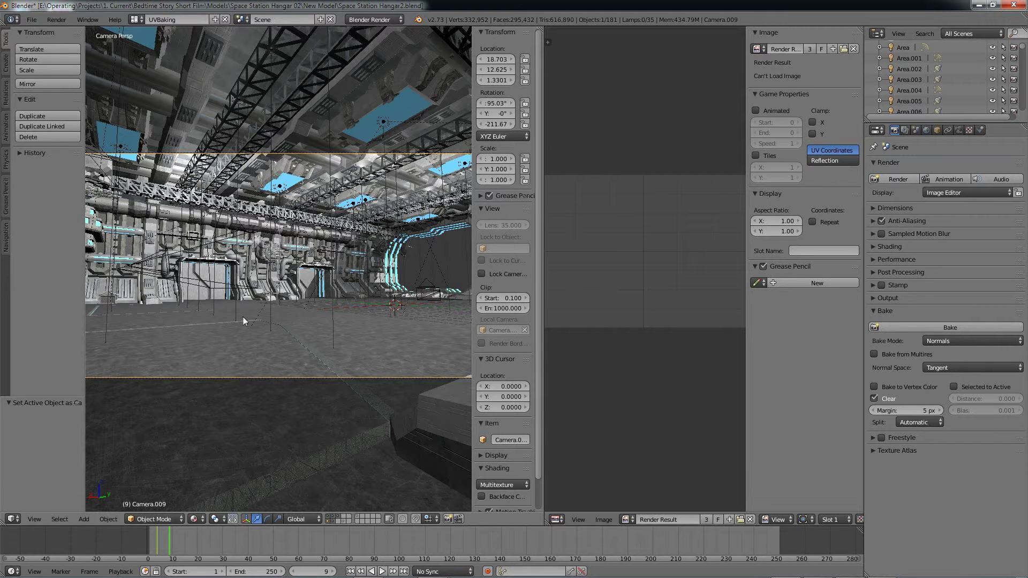
Select Hangar Vent Shafts instead of Hangar Floor and zoom in on it.
right_click(100, 302)
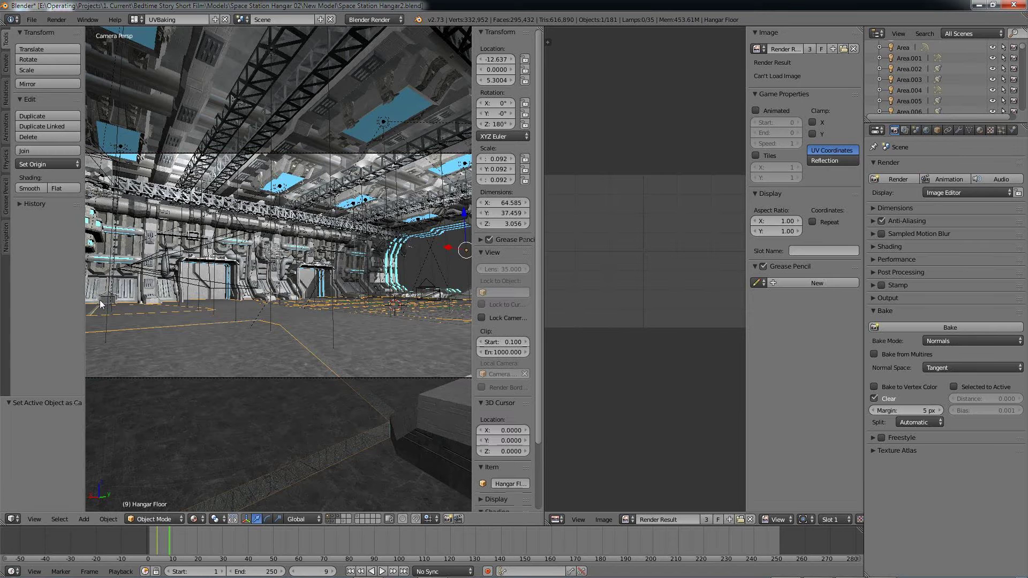
right_click(104, 300)
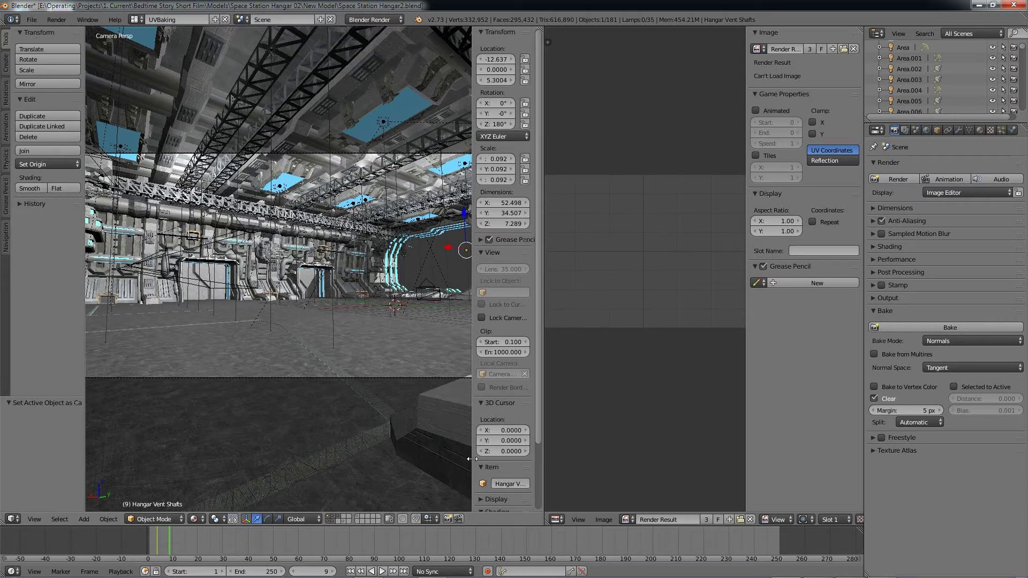
mouse_move(472, 459)
mouse_down()
mouse_move(435, 460)
mouse_move(479, 461)
mouse_up()
scroll(94, 299, up, 3)
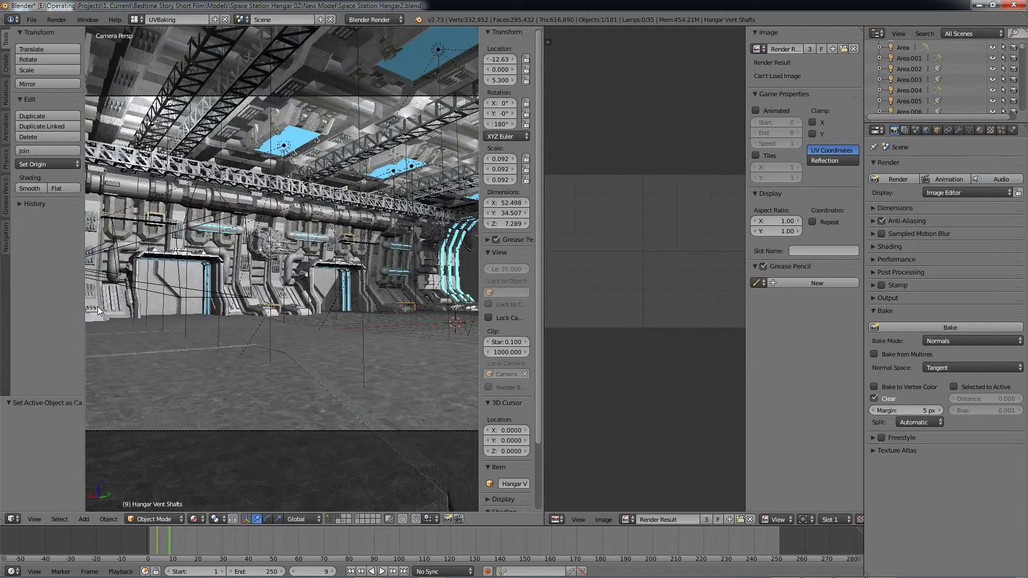
scroll(301, 322, up, 4)
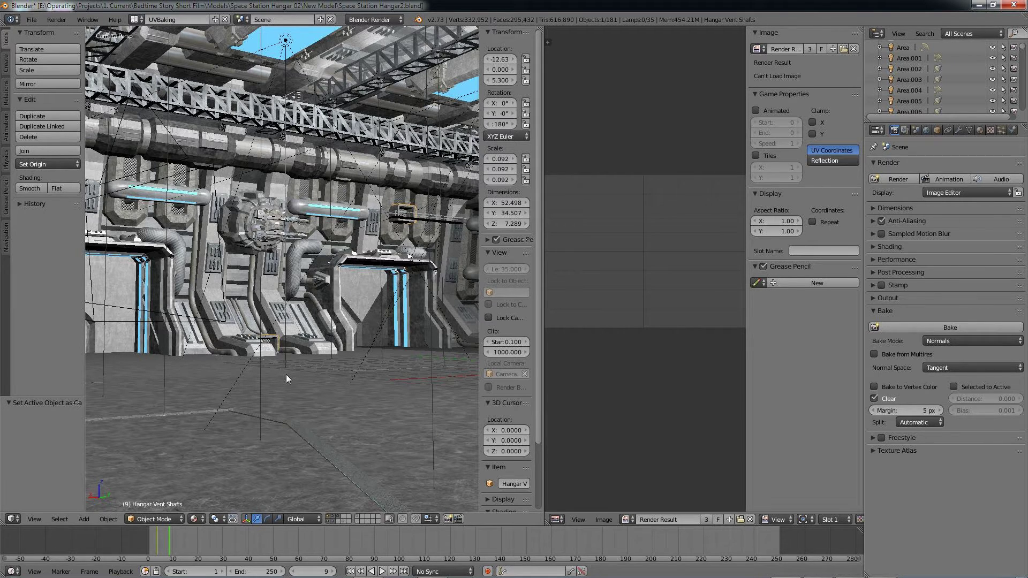
Enter Edit Mode on the vent shafts and select all geometry.
key(Tab)
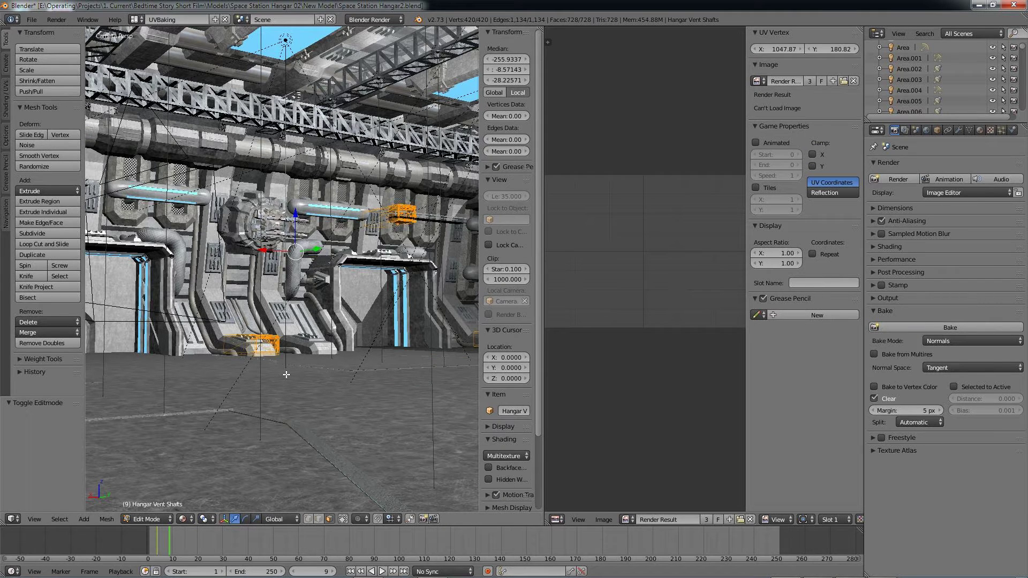
key(a)
key(a)
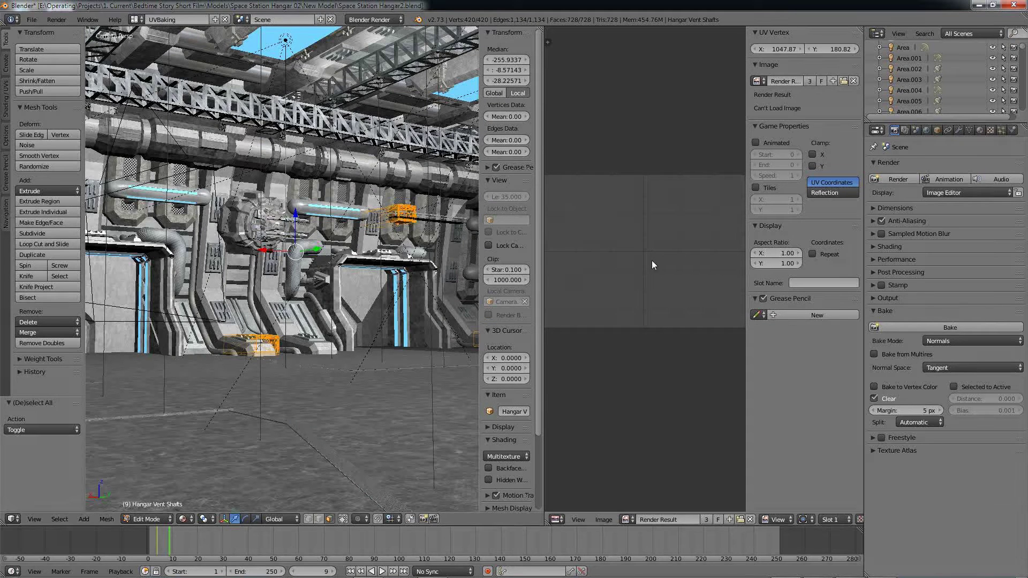
scroll(652, 264, down, 1)
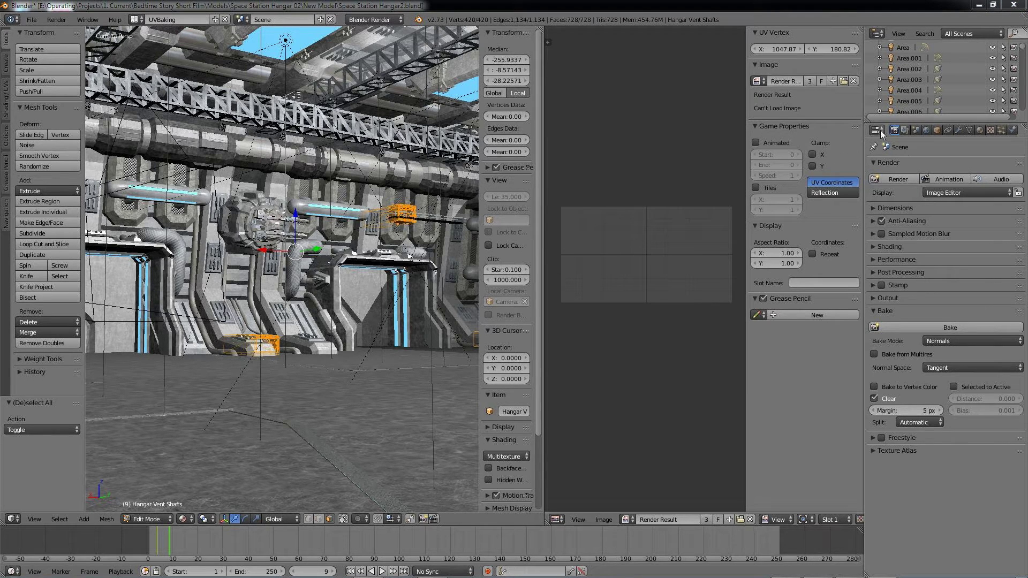
Add a second UV map in Object Data properties and rename it UVBaked.
click(969, 130)
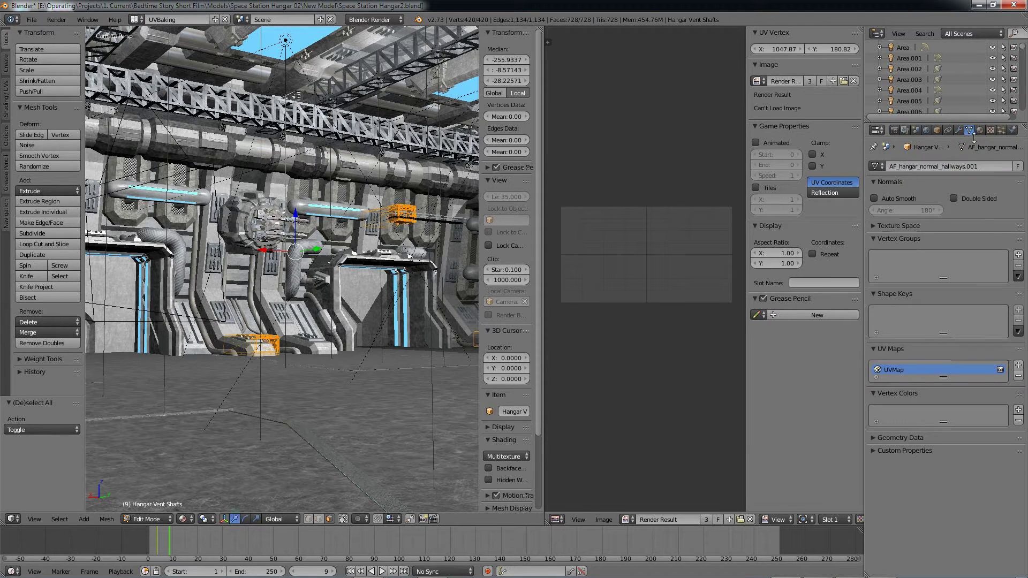
click(1017, 369)
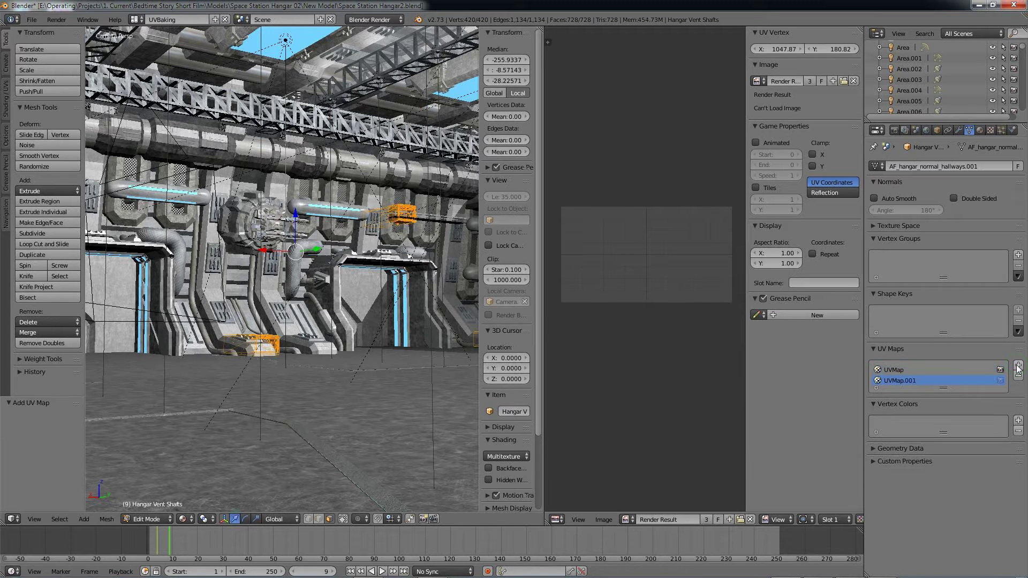
double_click(895, 380)
drag(892, 380, 918, 376)
text(Bake)
key(Return)
Create a new 4096 × 4096 blank image named hang_vent_shafts-4k in the image editor.
key(Tab)
key(Tab)
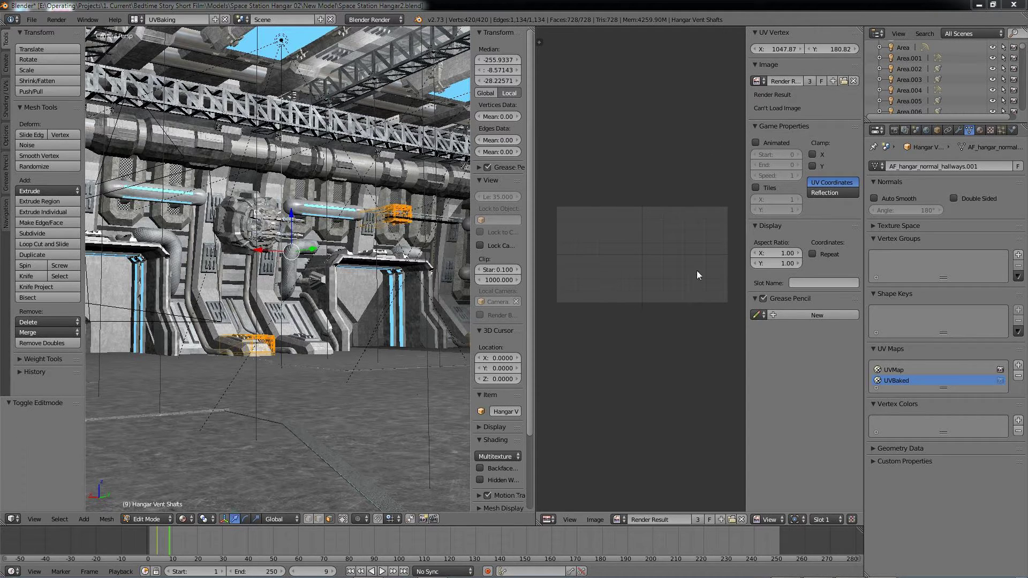
click(834, 81)
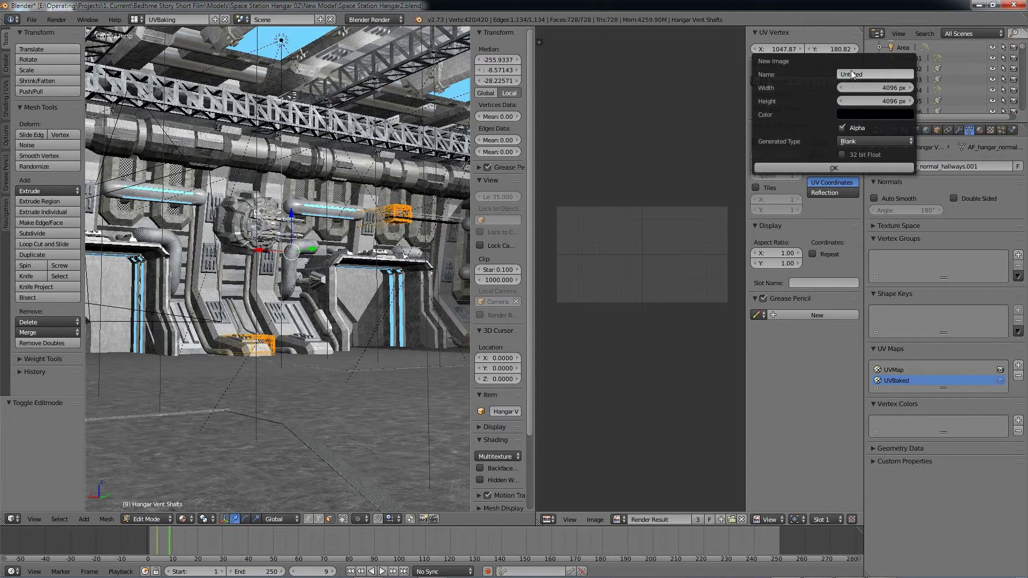
click(851, 74)
text(hang_vent)
text(_shaftw)
text(-4k_te)
click(833, 168)
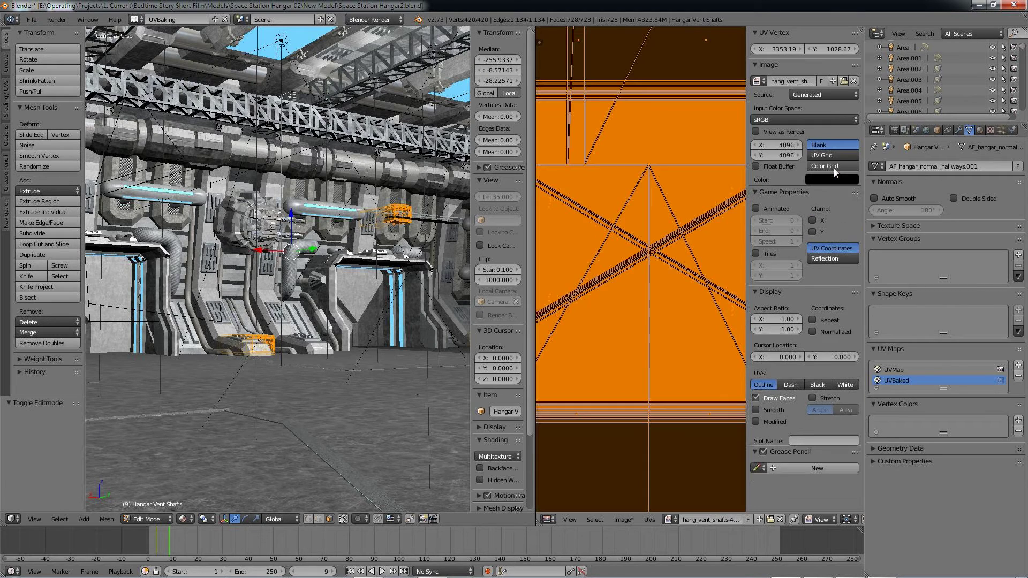
scroll(638, 250, down, 3)
scroll(637, 251, down, 5)
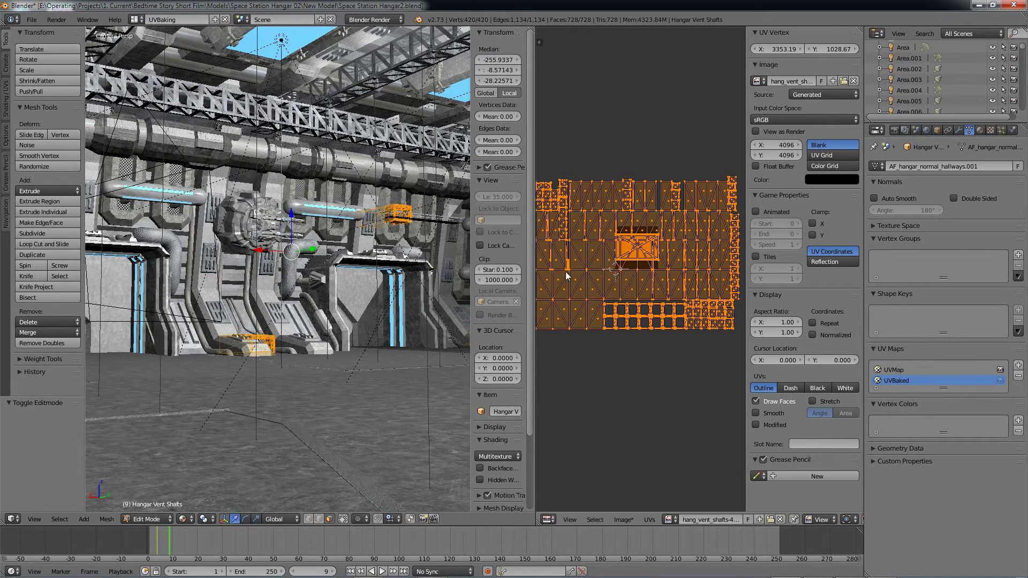
middle_drag(620, 259, 626, 261)
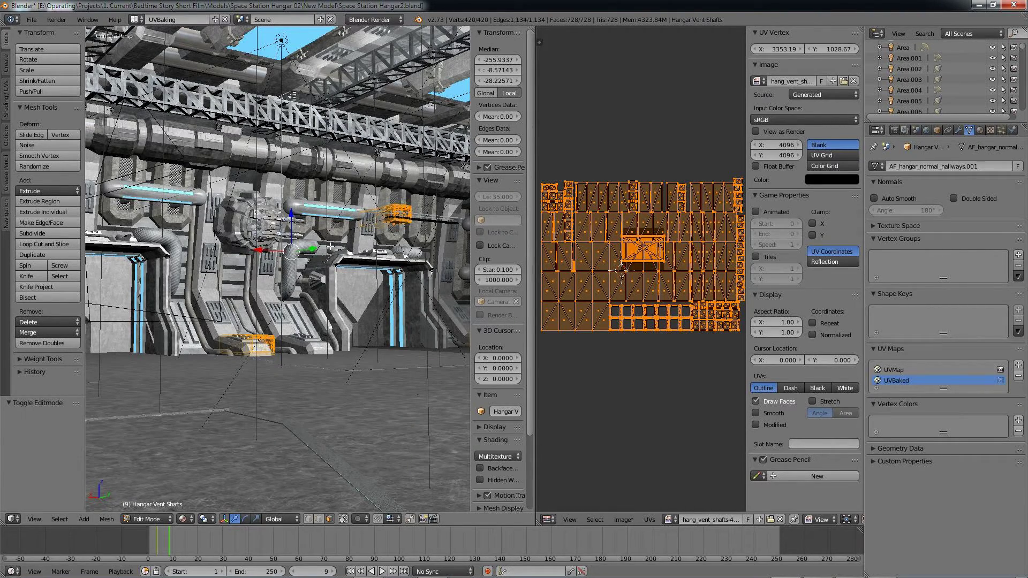
Unwrap the vent shafts mesh with Smart UV Project.
key(u)
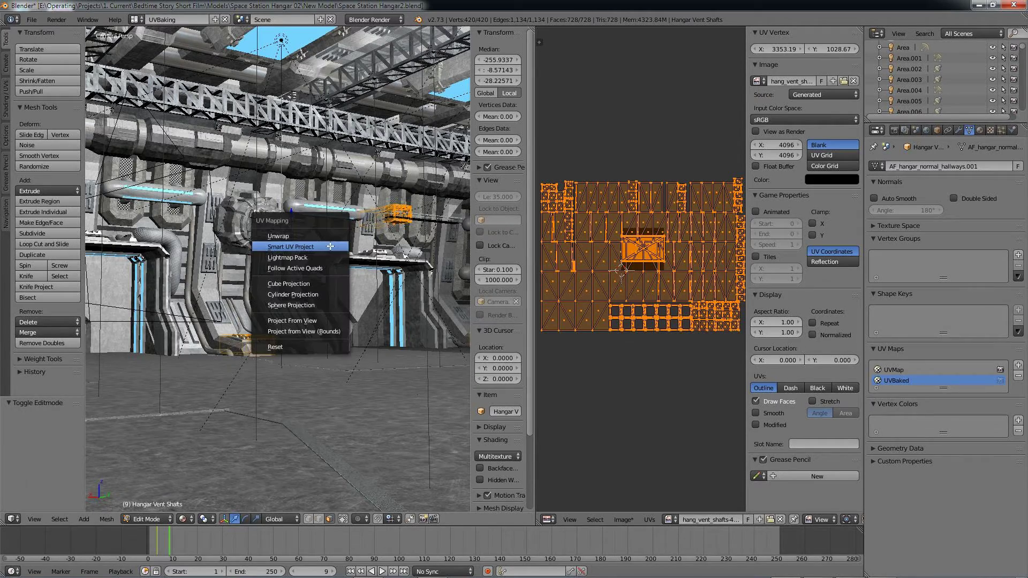
click(301, 246)
click(298, 315)
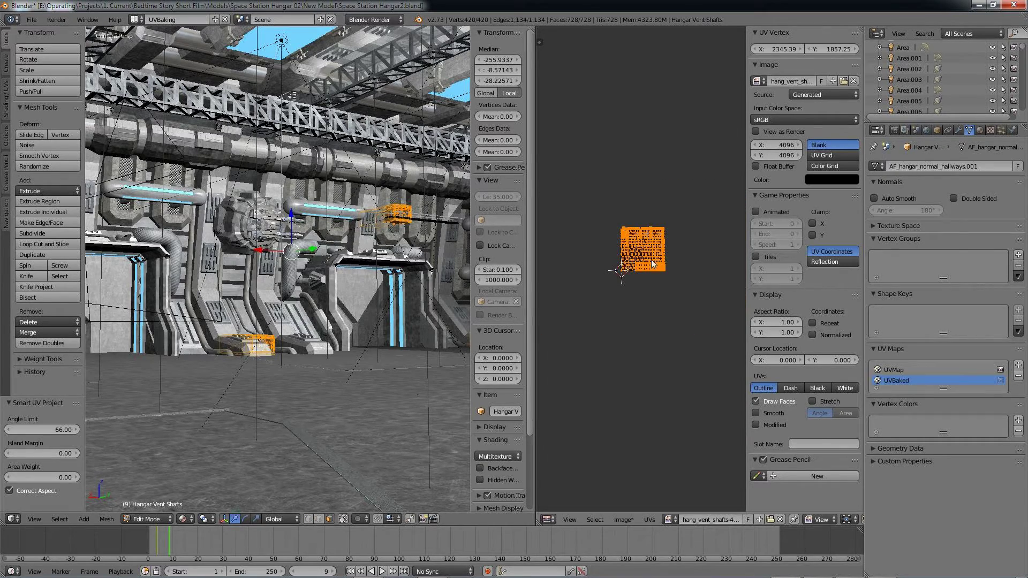
Pack the UV islands with rotation and 0.001 margin to fill the image.
scroll(642, 250, up, 5)
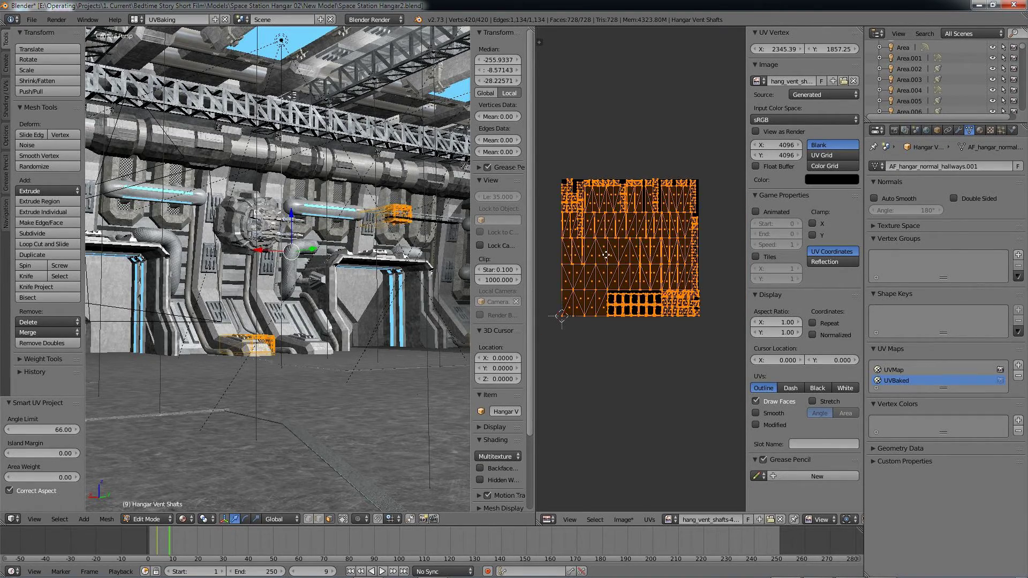
middle_drag(603, 256, 615, 275)
scroll(615, 275, up, 1)
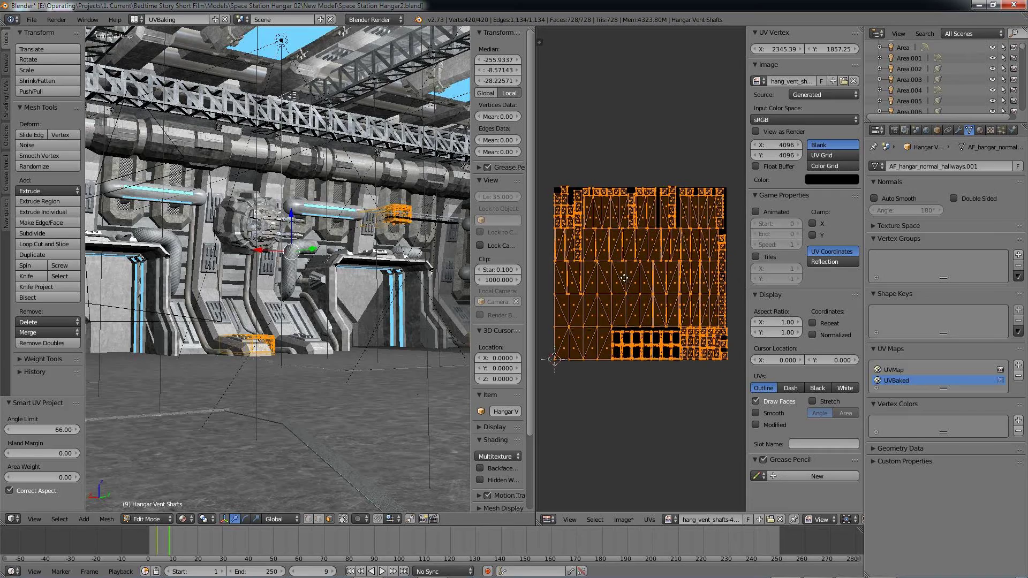
scroll(627, 277, up, 1)
scroll(631, 277, down, 1)
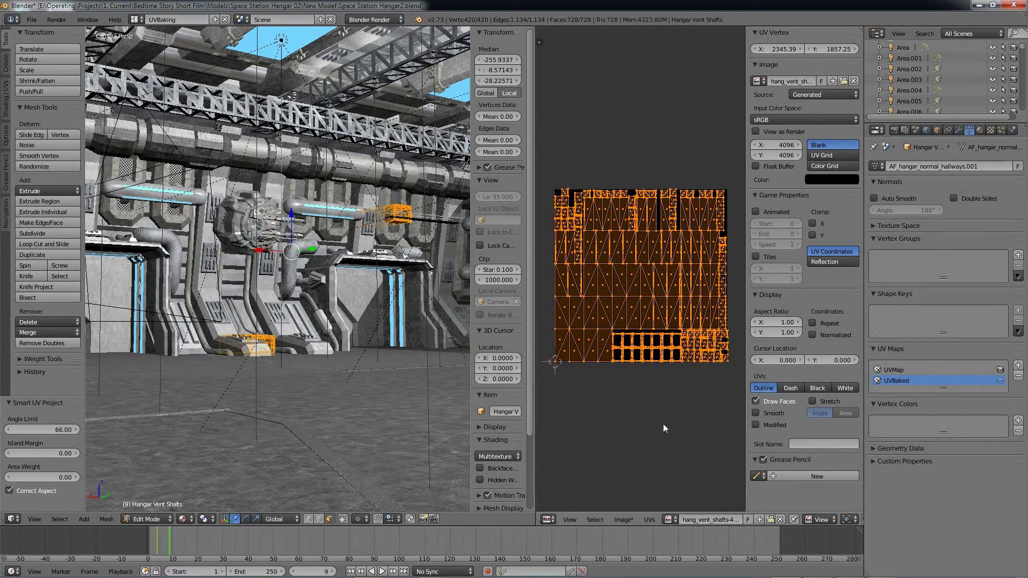
click(649, 519)
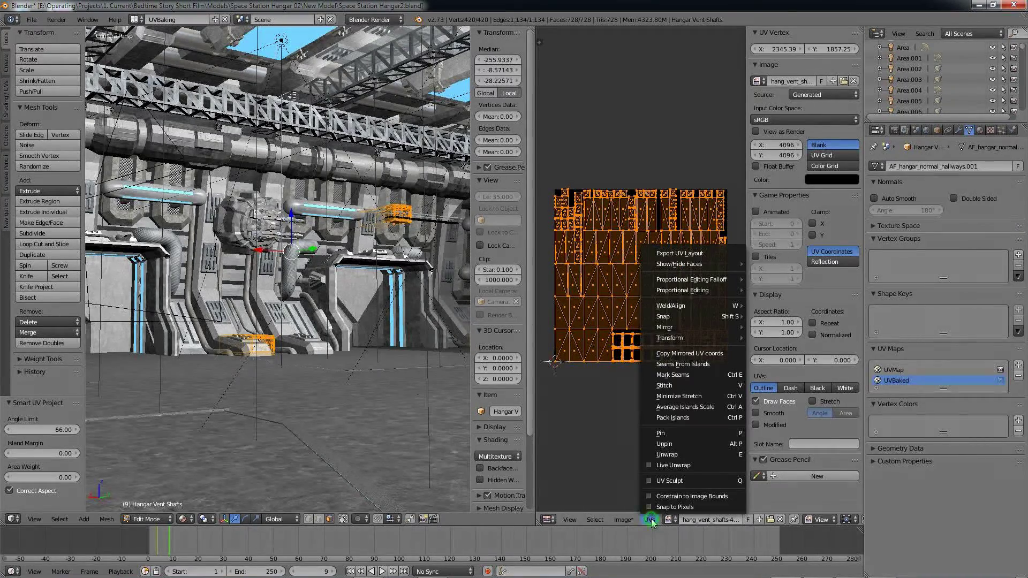
click(673, 416)
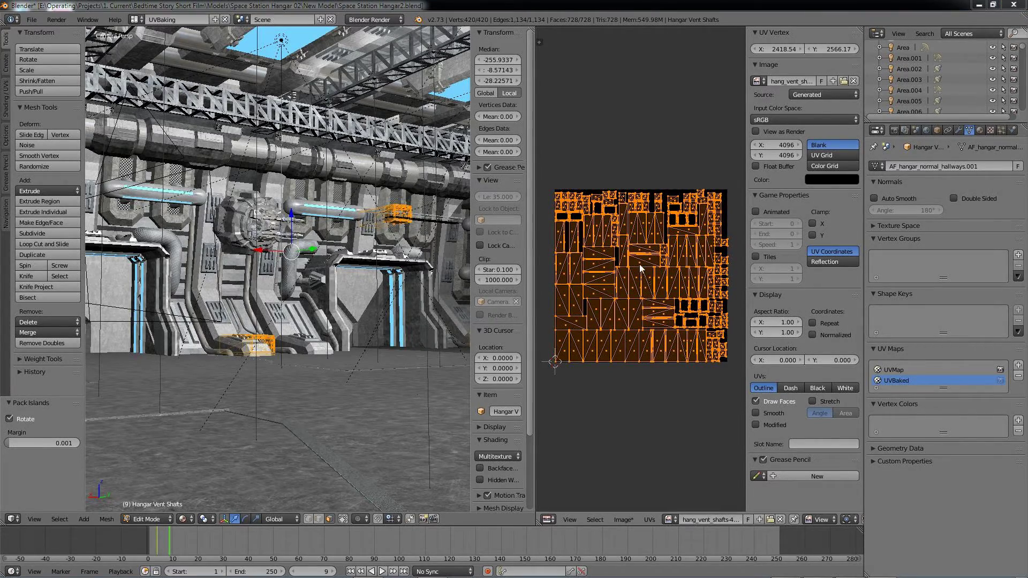
Change Bake Mode in the Render properties from Normals to Textures.
click(894, 131)
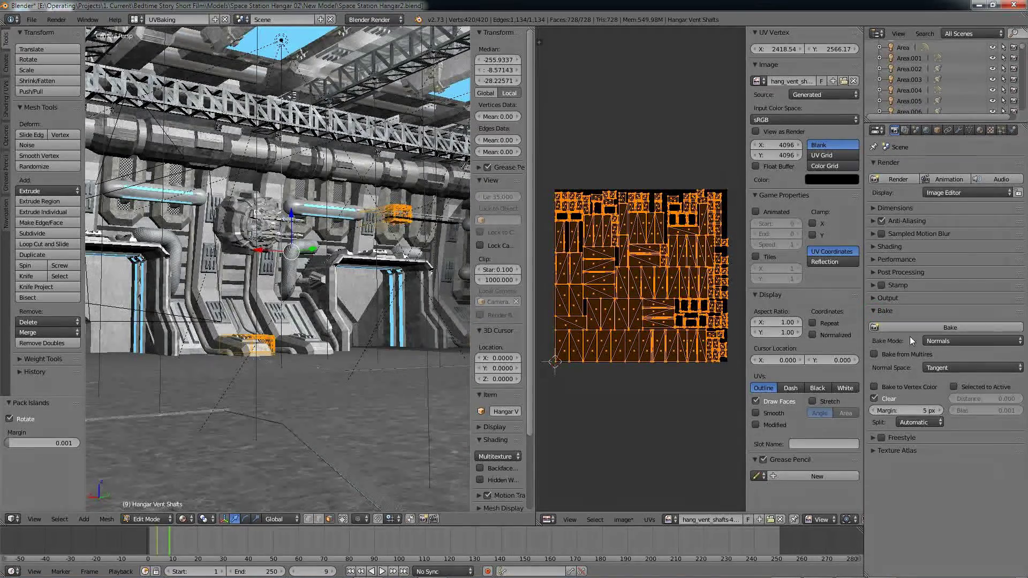
click(948, 341)
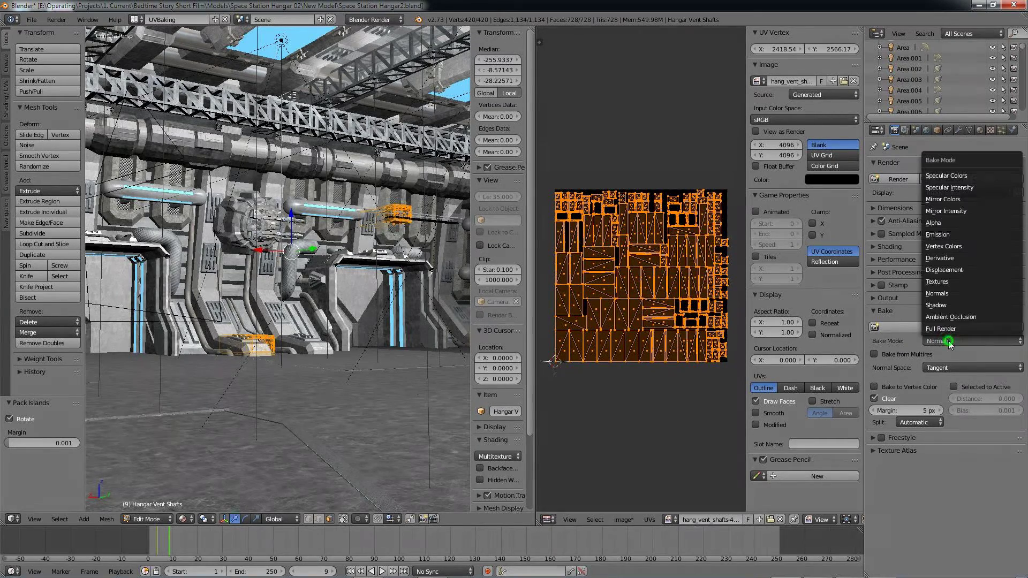
click(950, 281)
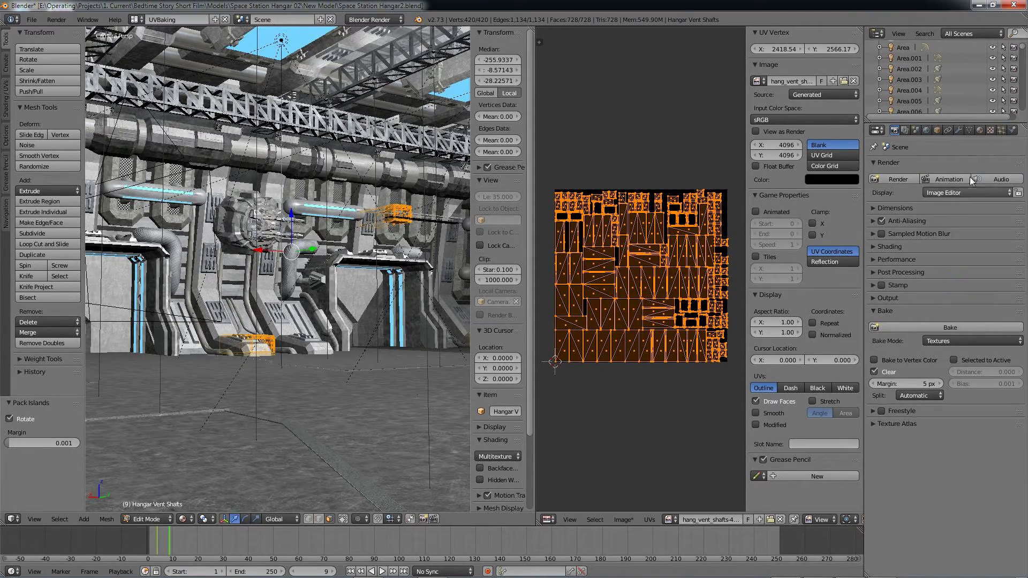
click(989, 131)
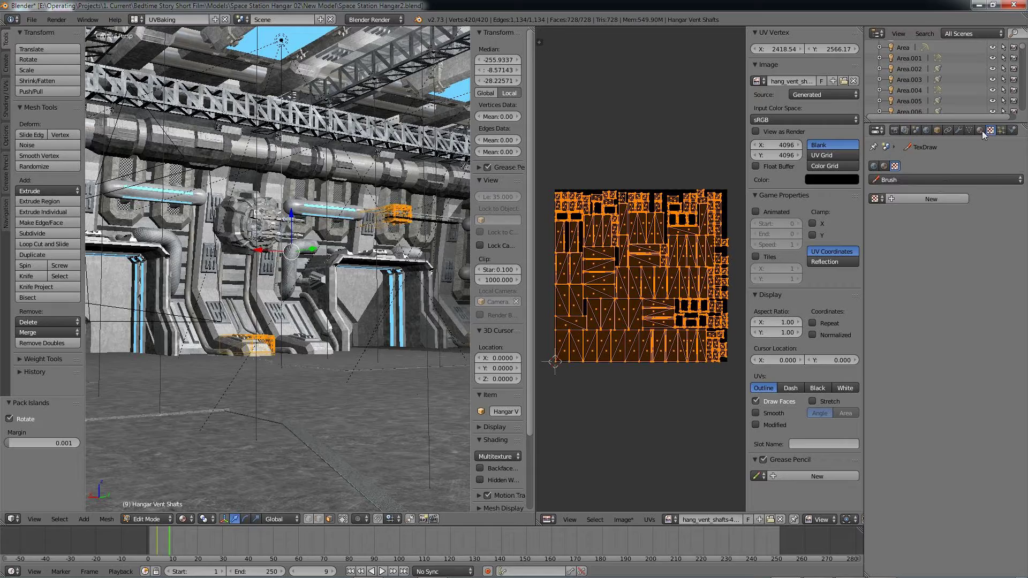
click(980, 131)
click(990, 130)
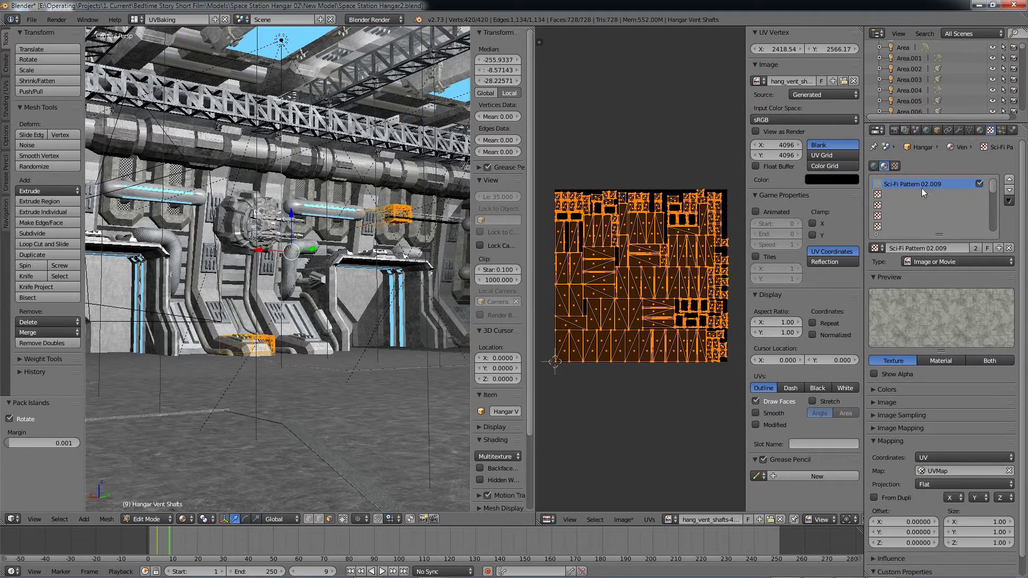
scroll(939, 400, down, 1)
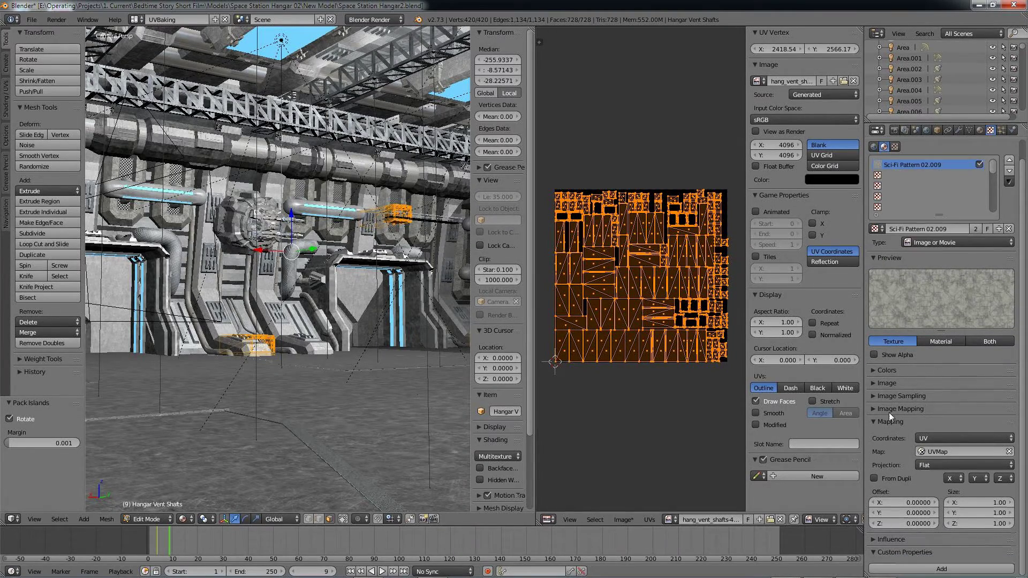
scroll(910, 375, up, 1)
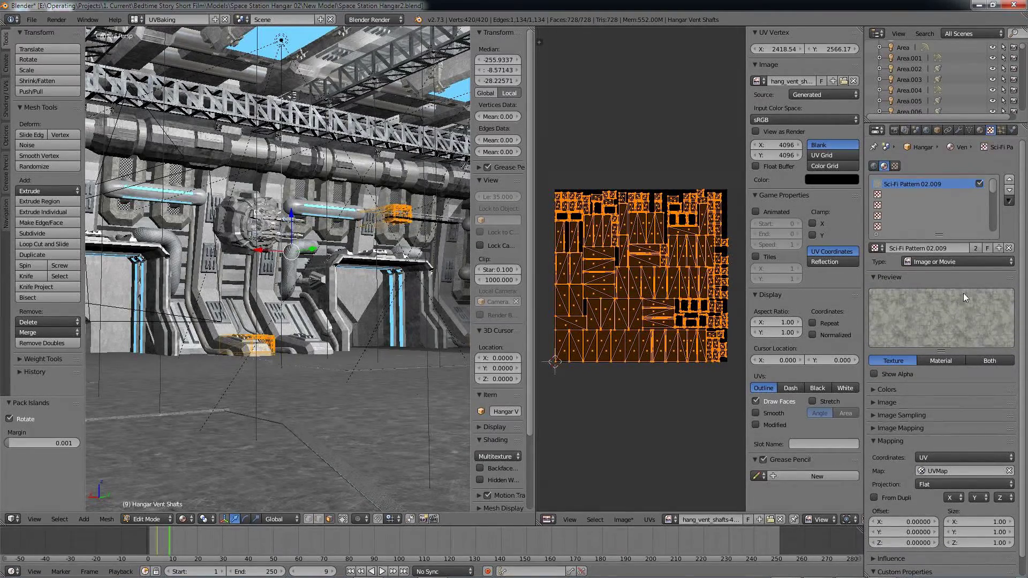
click(899, 131)
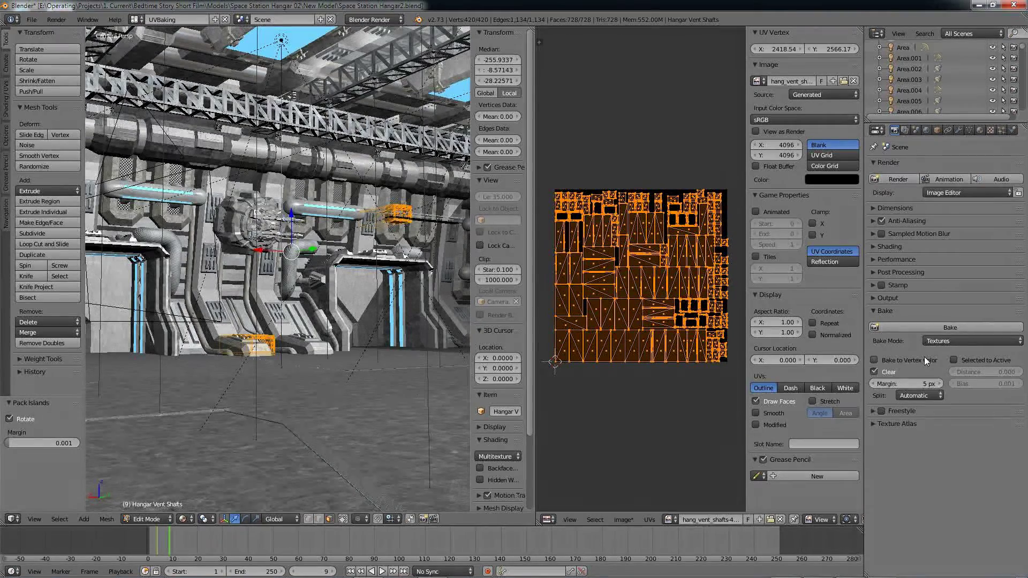
click(942, 328)
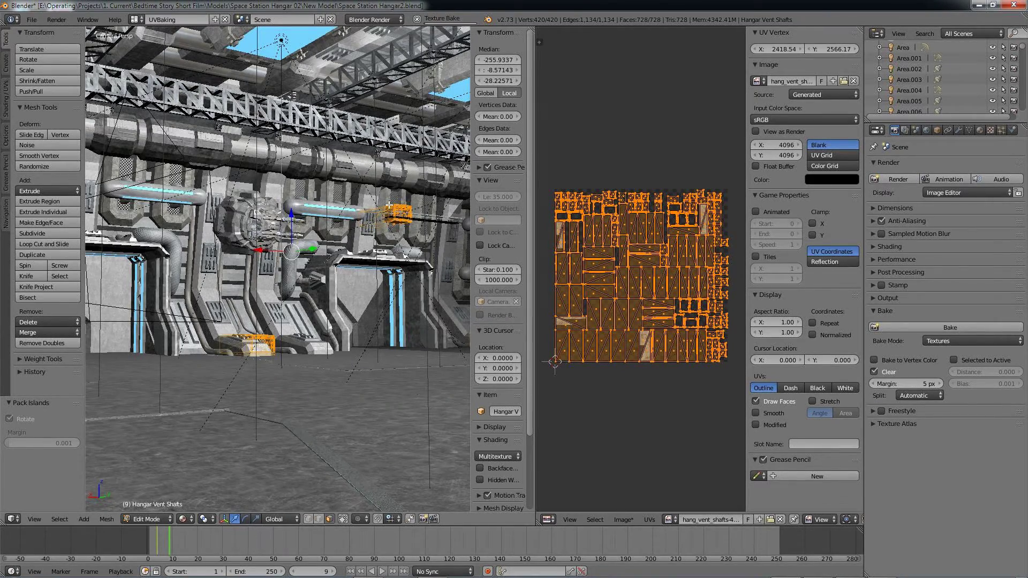
Bake the vent shafts' textures onto hang_vent_shafts-4k, toggling to Object Mode and back.
key(Tab)
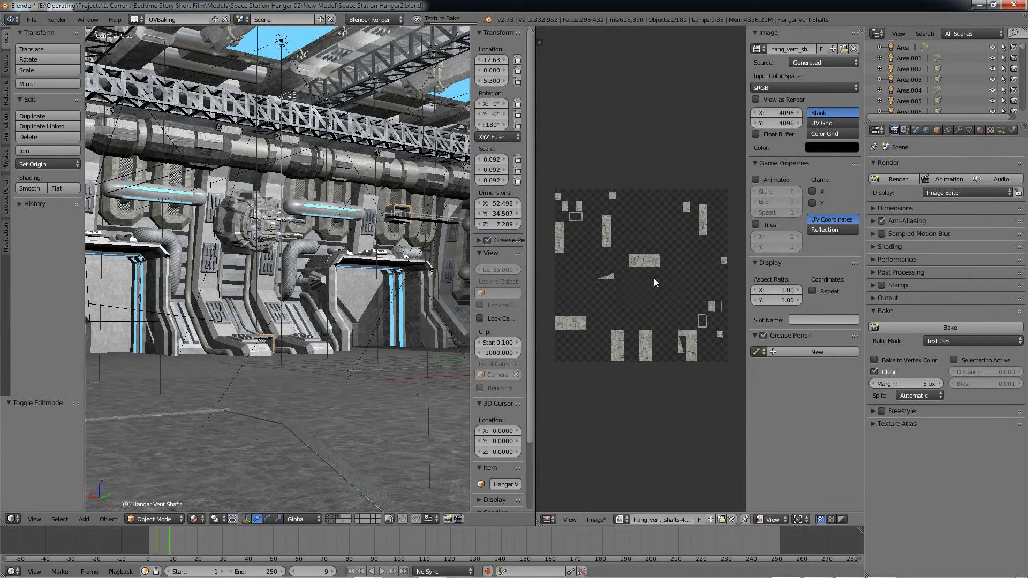
key(Tab)
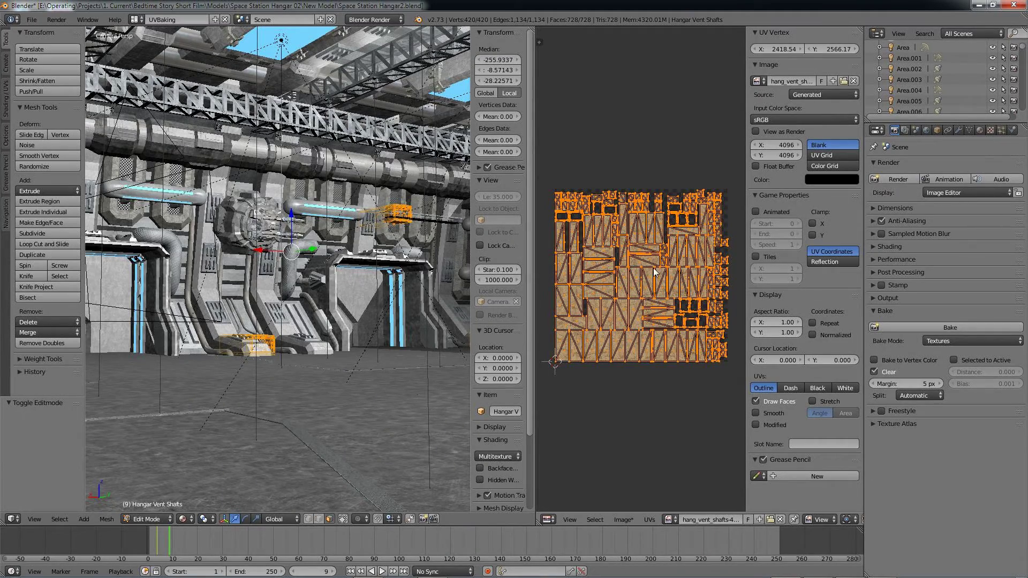
click(622, 520)
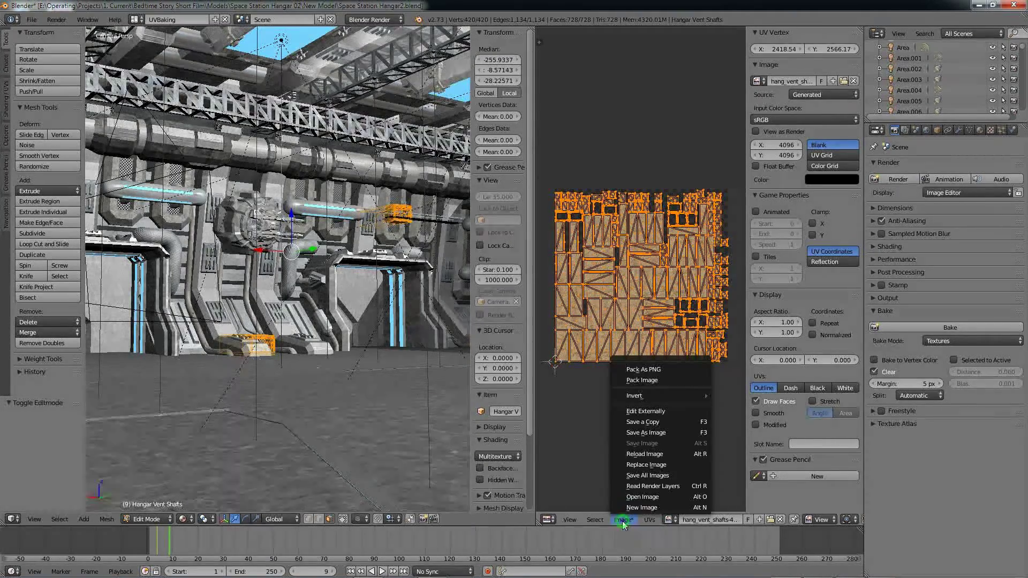
Save the baked image as JPEG at quality 85 named hang_vent_shafts-4k.text.jpg.
click(654, 431)
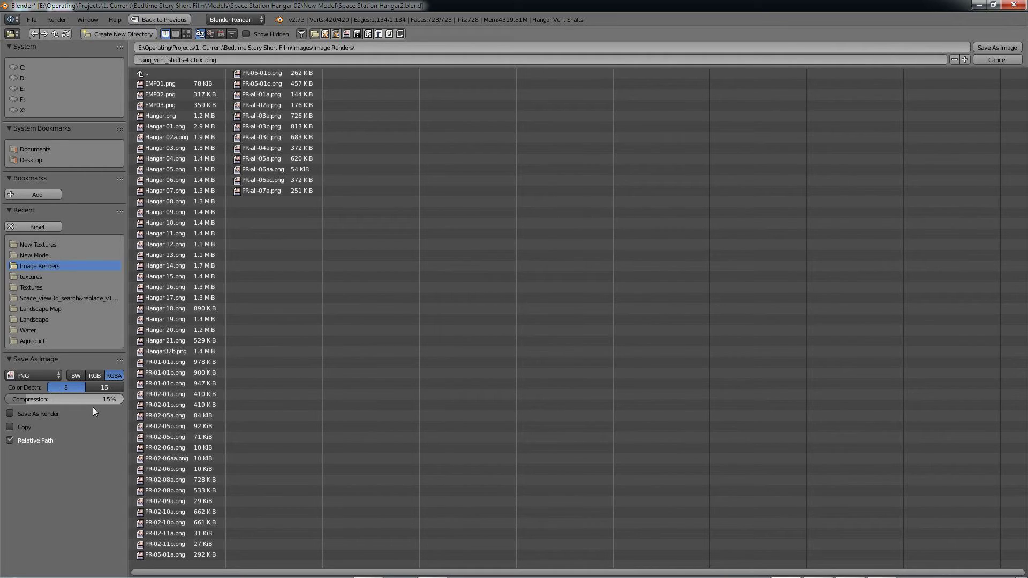
click(27, 377)
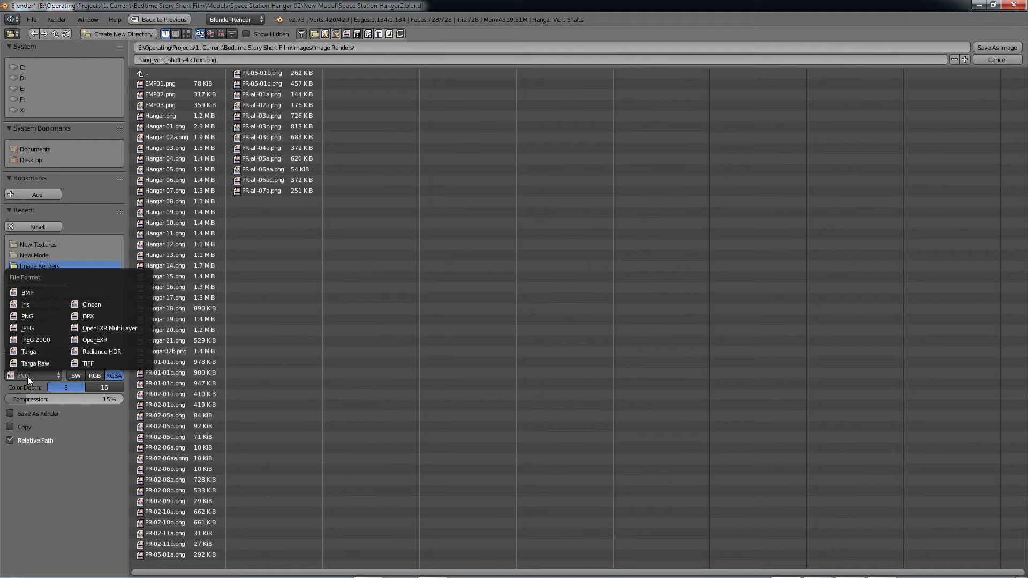
click(31, 328)
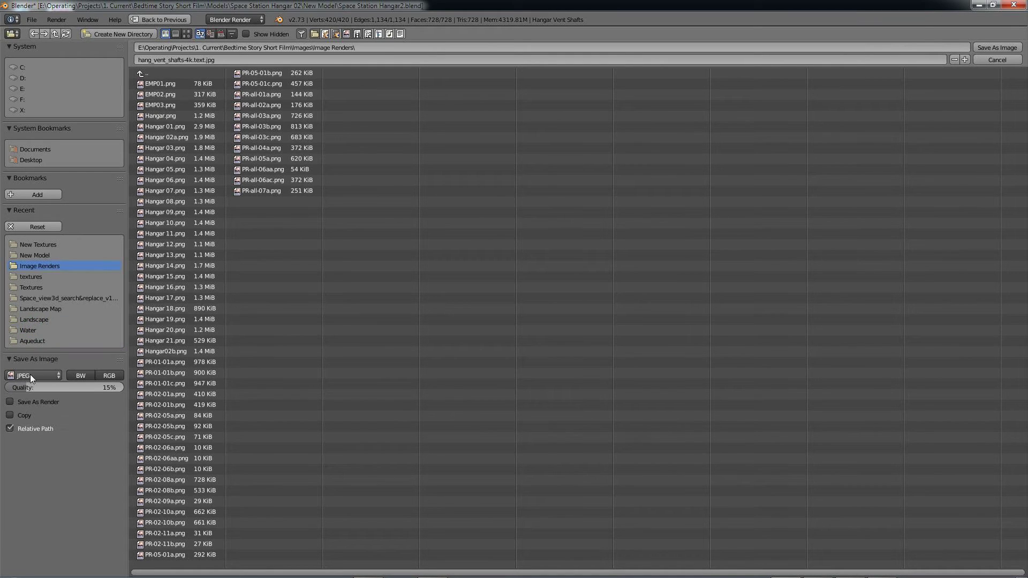
click(107, 387)
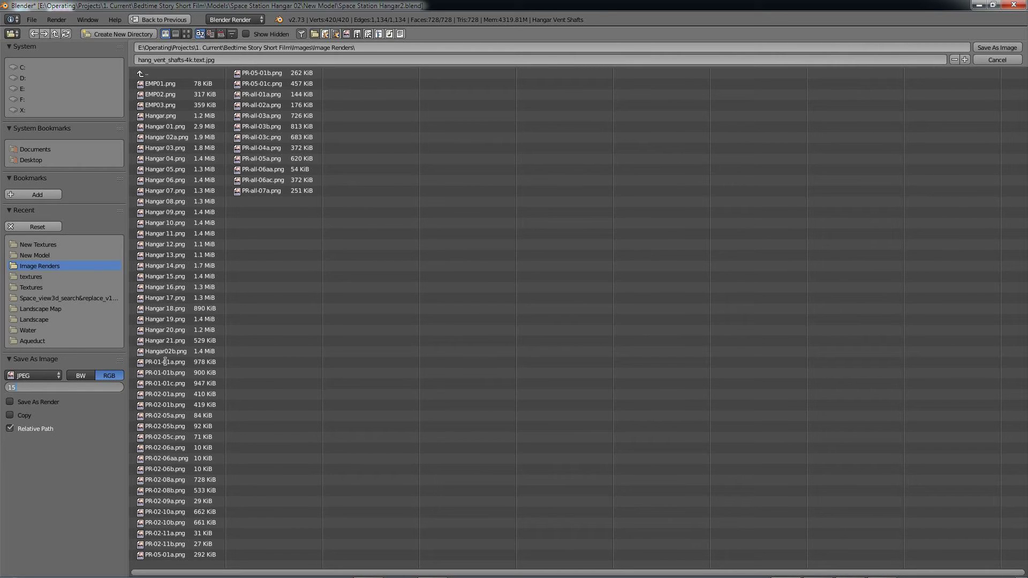
text(85)
click(49, 476)
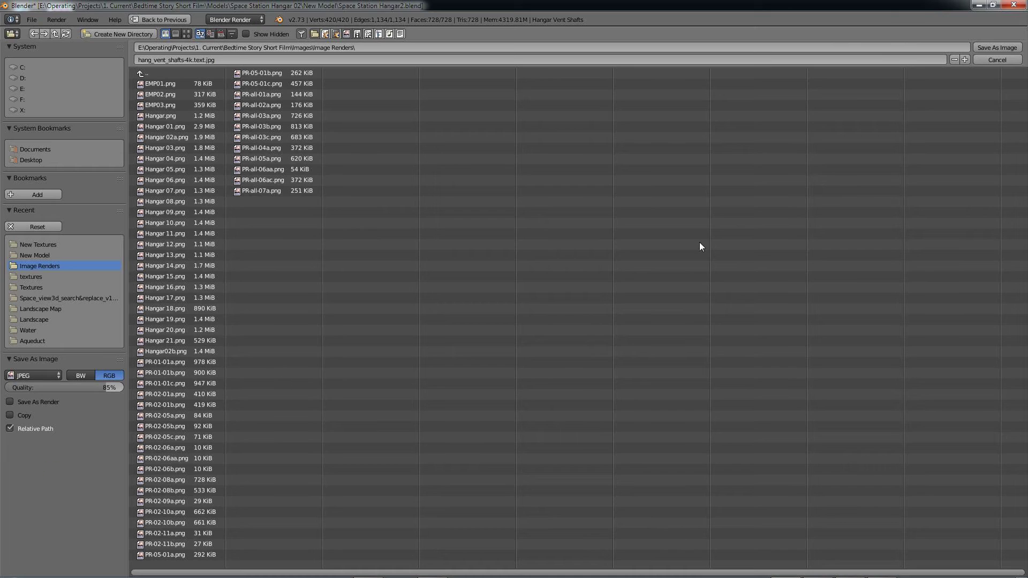
click(994, 47)
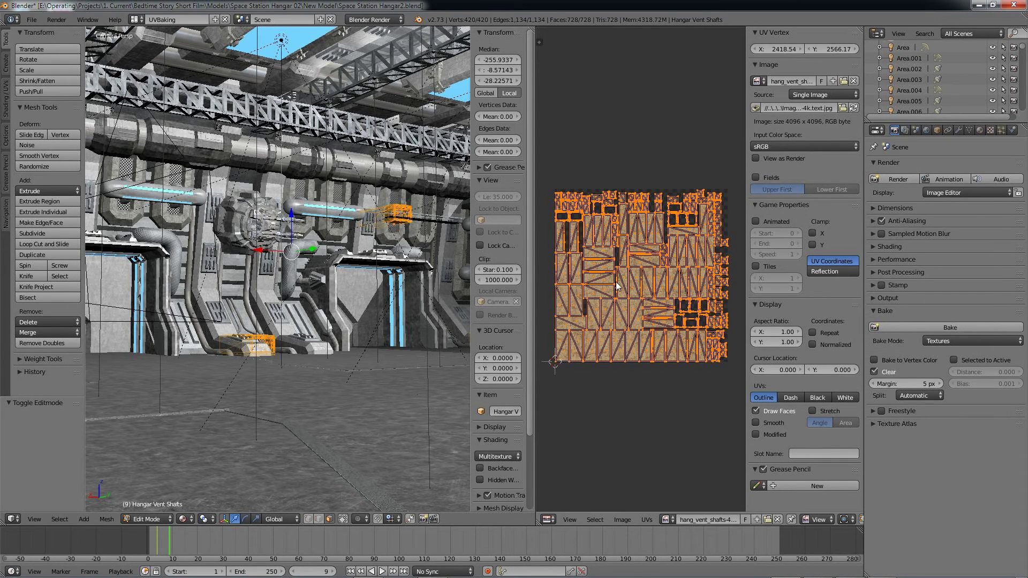
Return the vent shafts to Object Mode and zoom the image editor on the baked texture.
key(Tab)
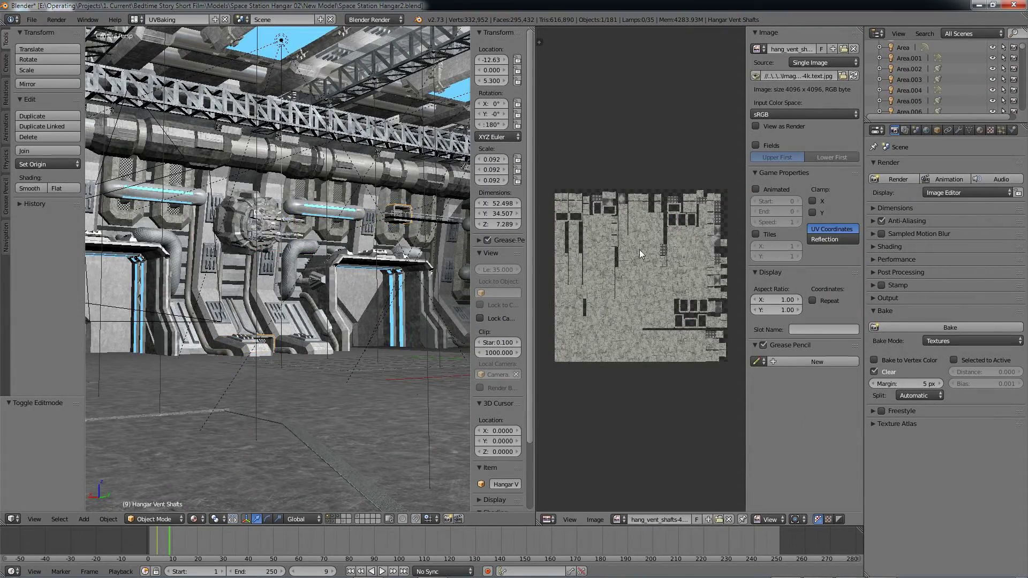
scroll(640, 275, up, 2)
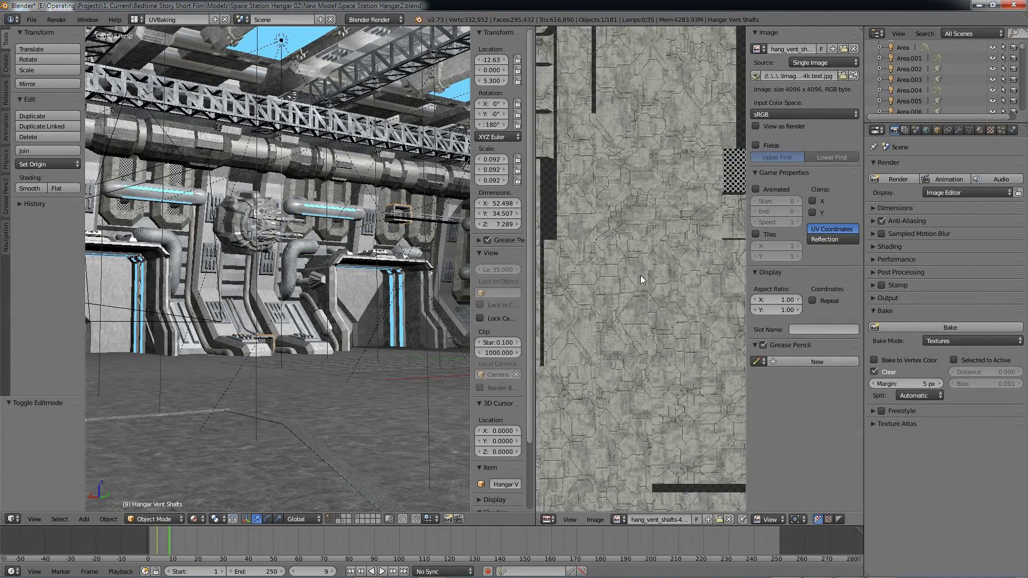
scroll(641, 275, down, 2)
scroll(642, 275, down, 1)
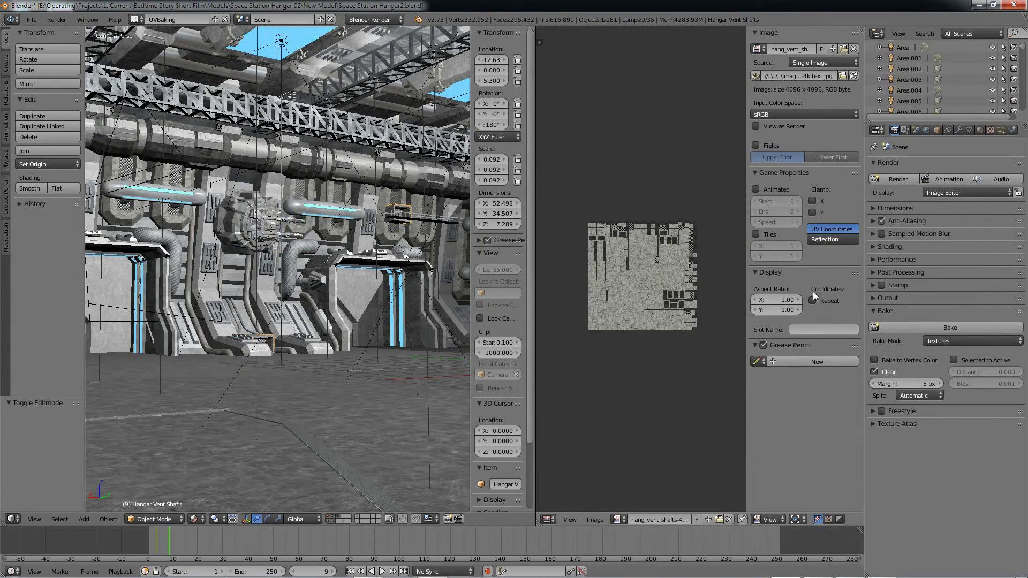
Check the bake mode options, then pan and zoom across the 4096 × 4096 hang_vent_shafts-4k texture.
click(936, 341)
scroll(650, 304, up, 3)
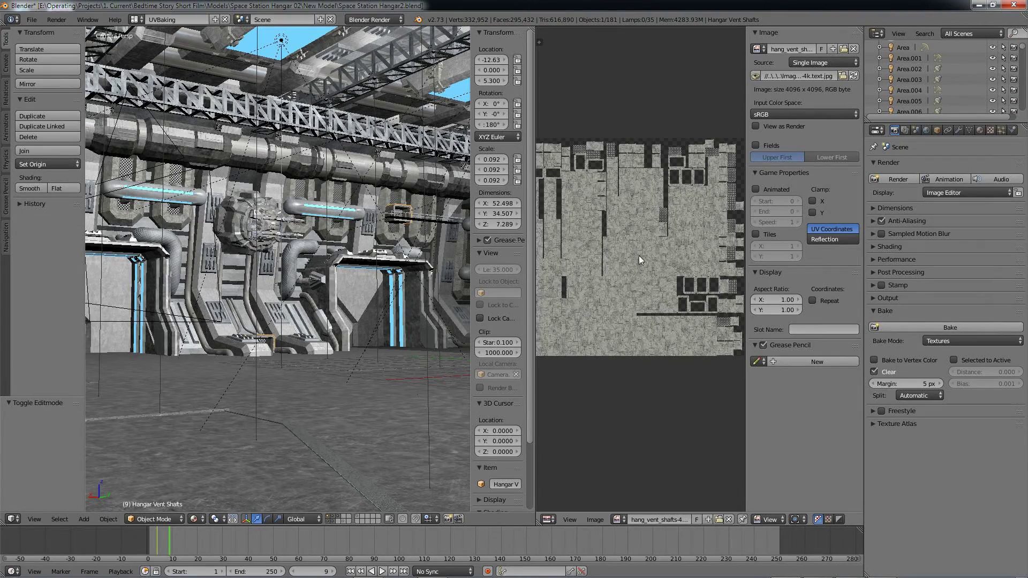
middle_drag(638, 255, 647, 295)
scroll(644, 298, up, 2)
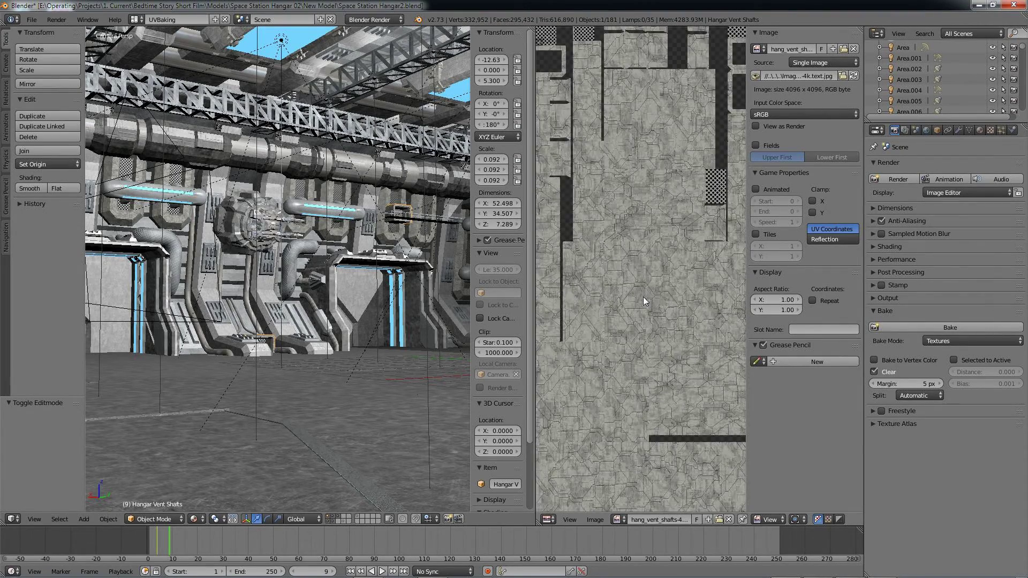
scroll(645, 298, down, 3)
scroll(644, 297, down, 1)
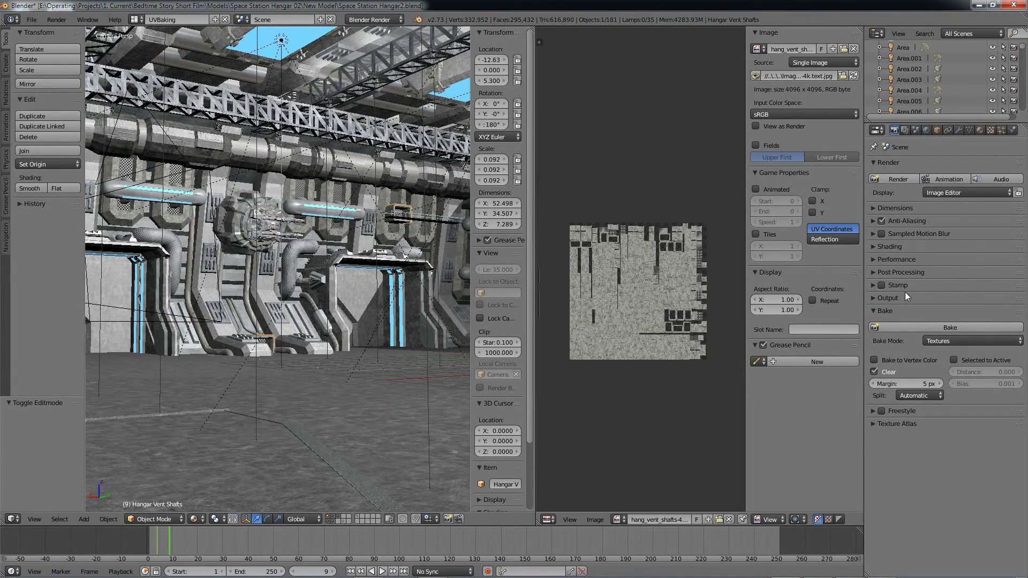